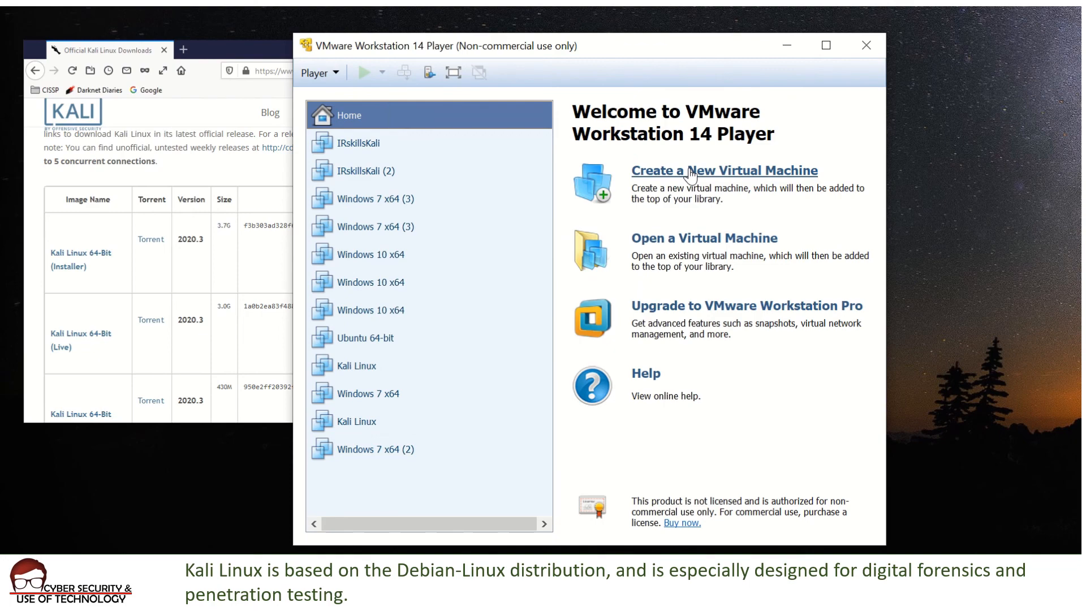
- Start a new virtual machine from the Kali installer ISO in Downloads, with Linux as the guest OS
{"action": "left_click", "coordinate": [658, 176]}
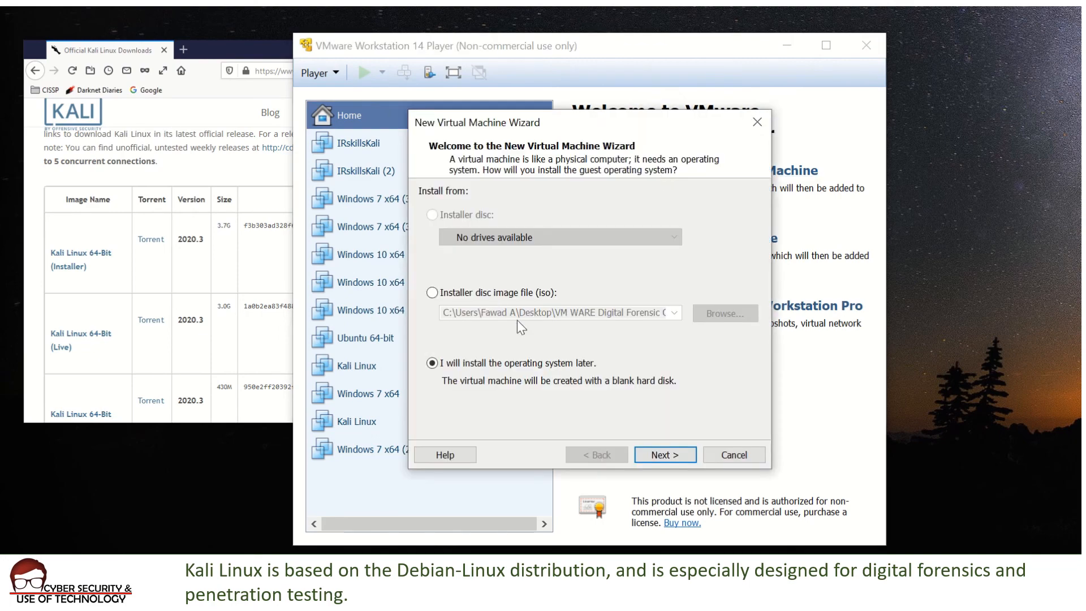
{"action": "left_click", "coordinate": [491, 298]}
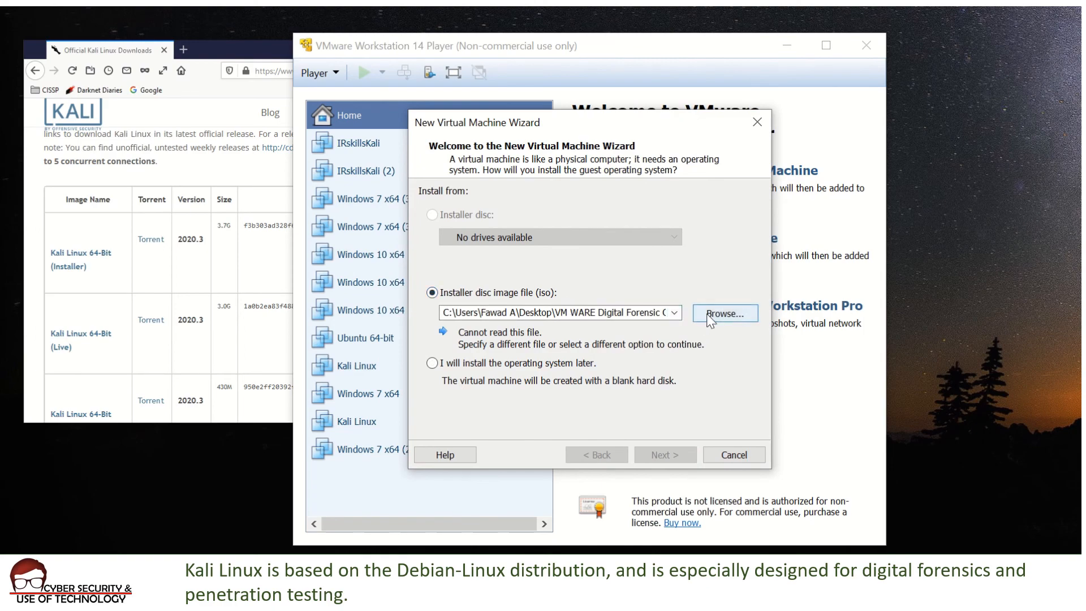
{"action": "left_click", "coordinate": [701, 321]}
{"action": "double_click", "coordinate": [705, 256]}
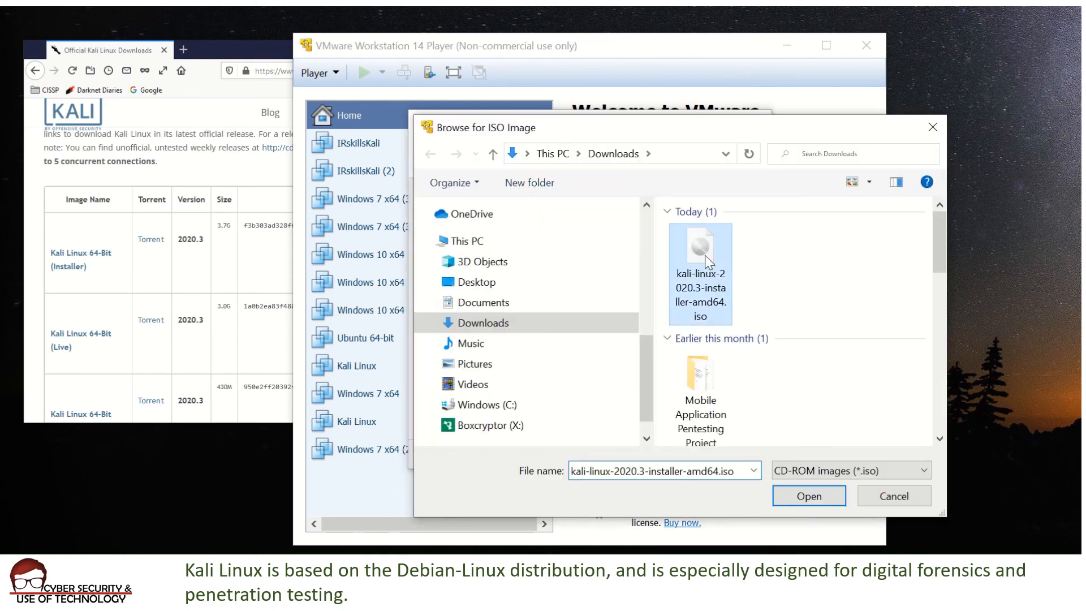
{"action": "left_click", "coordinate": [666, 454]}
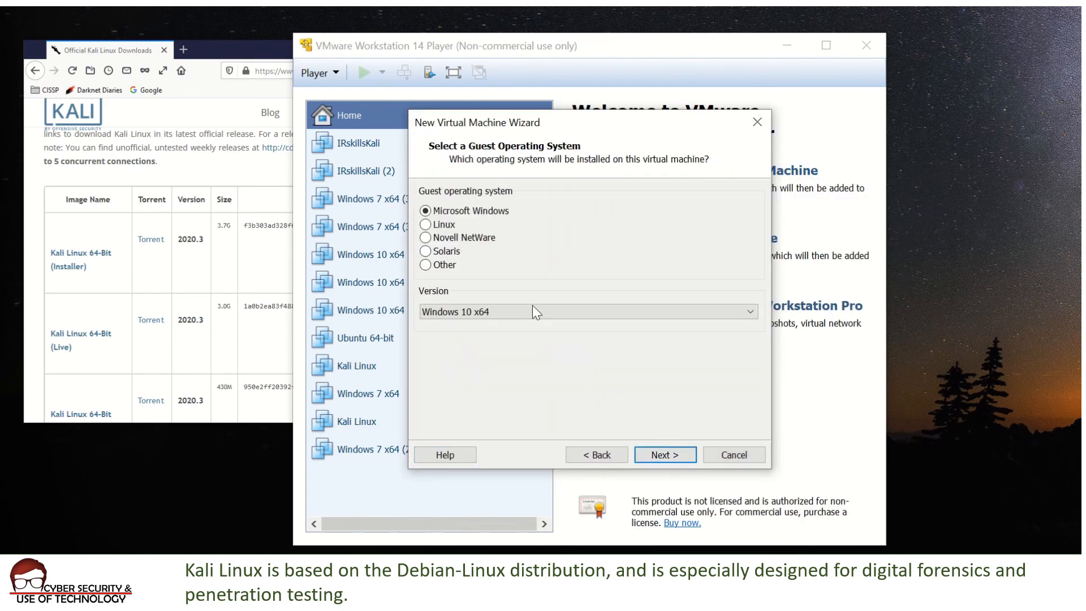
{"action": "left_click", "coordinate": [444, 226]}
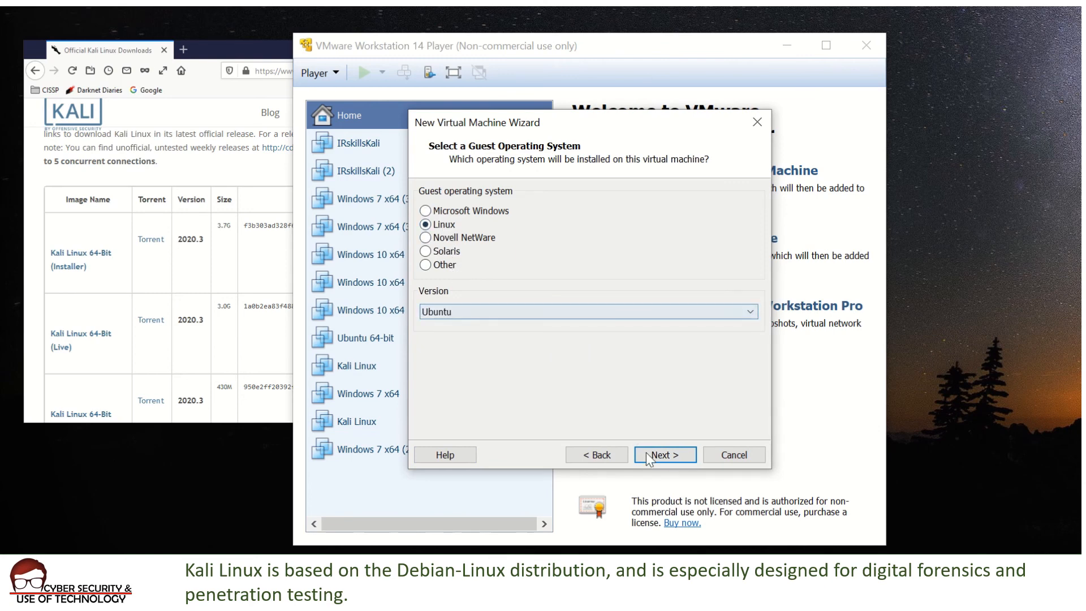
{"action": "left_click", "coordinate": [665, 455]}
- Save the VM in the Kali In Pashto Test folder with a 20 GB single-file disk
{"action": "left_click_drag", "start_coordinate": [651, 260], "coordinate": [441, 252]}
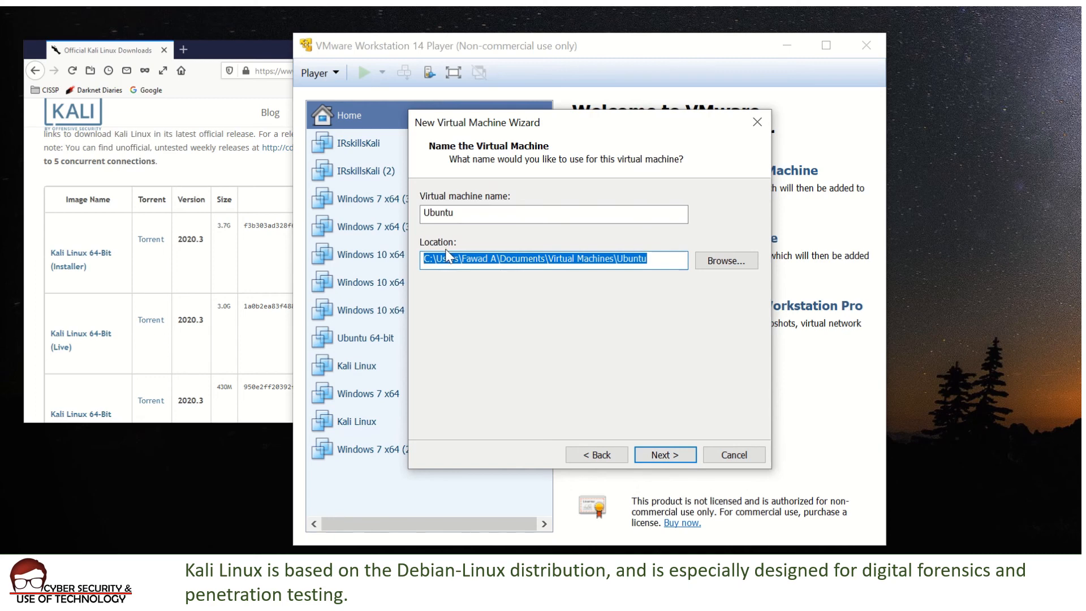
{"action": "type", "text": "C:\\Users\\Fawad A\\Desktop\\Kali In Pashto Test"}
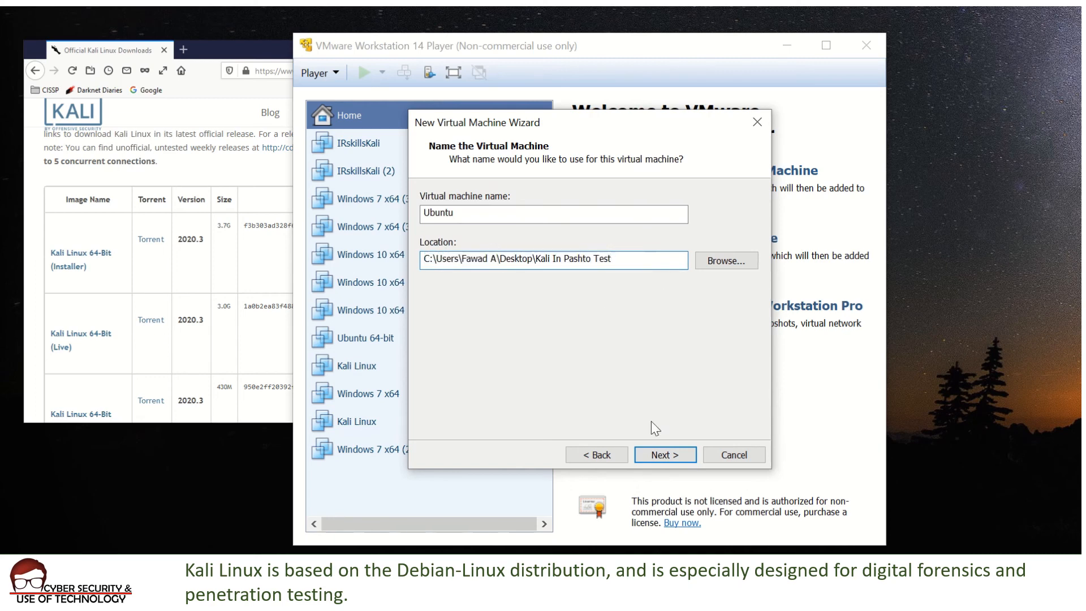
{"action": "left_click", "coordinate": [677, 456]}
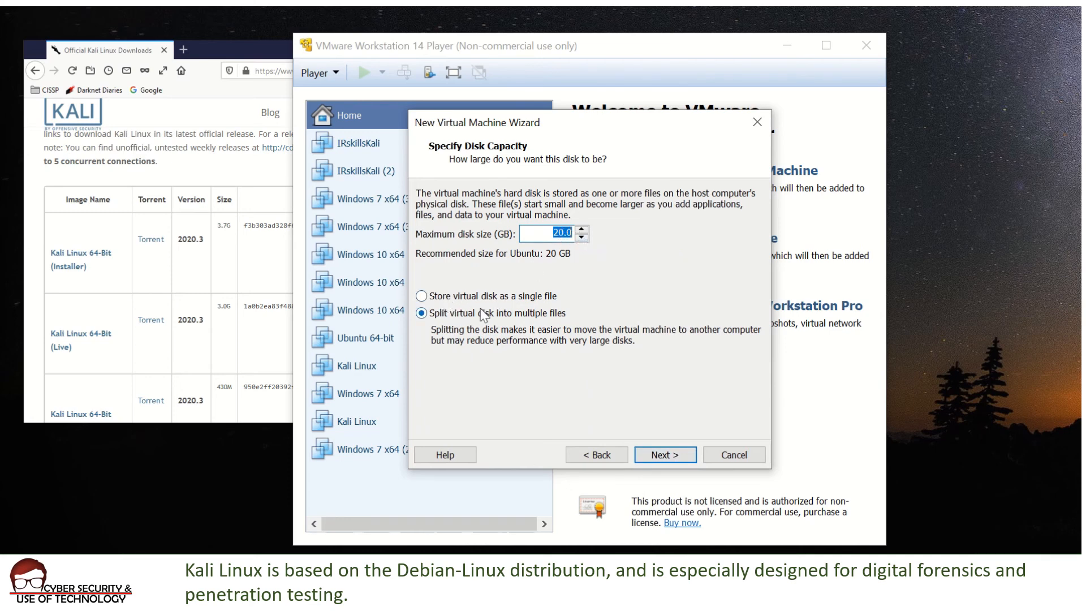
{"action": "left_click", "coordinate": [456, 296]}
{"action": "left_click", "coordinate": [664, 456]}
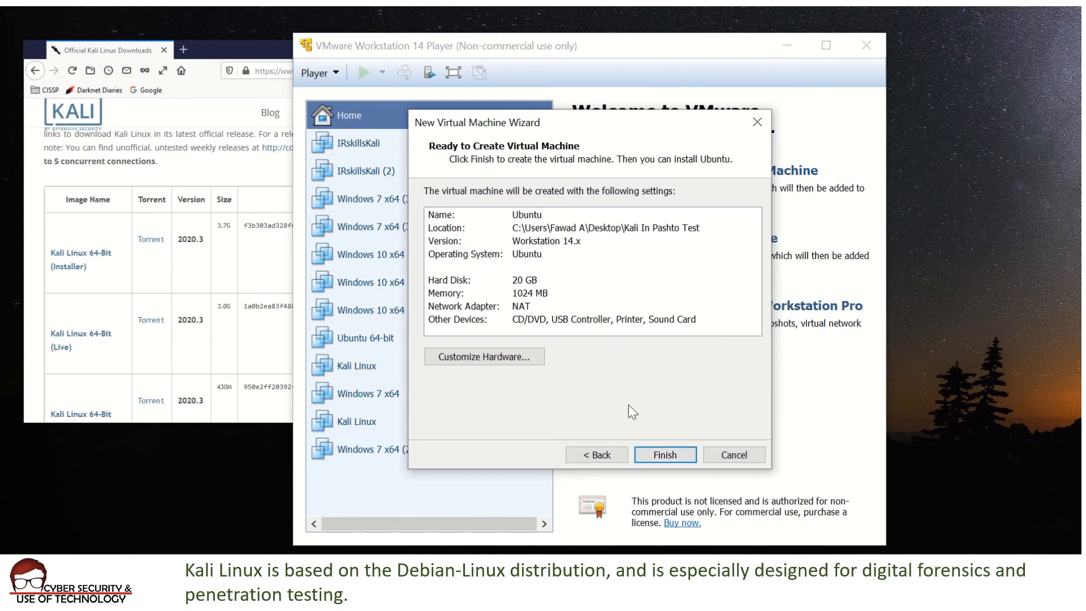
- Raise the VM memory to 2048 MB and set bridged networking that replicates the physical connection state
{"action": "left_click", "coordinate": [506, 356]}
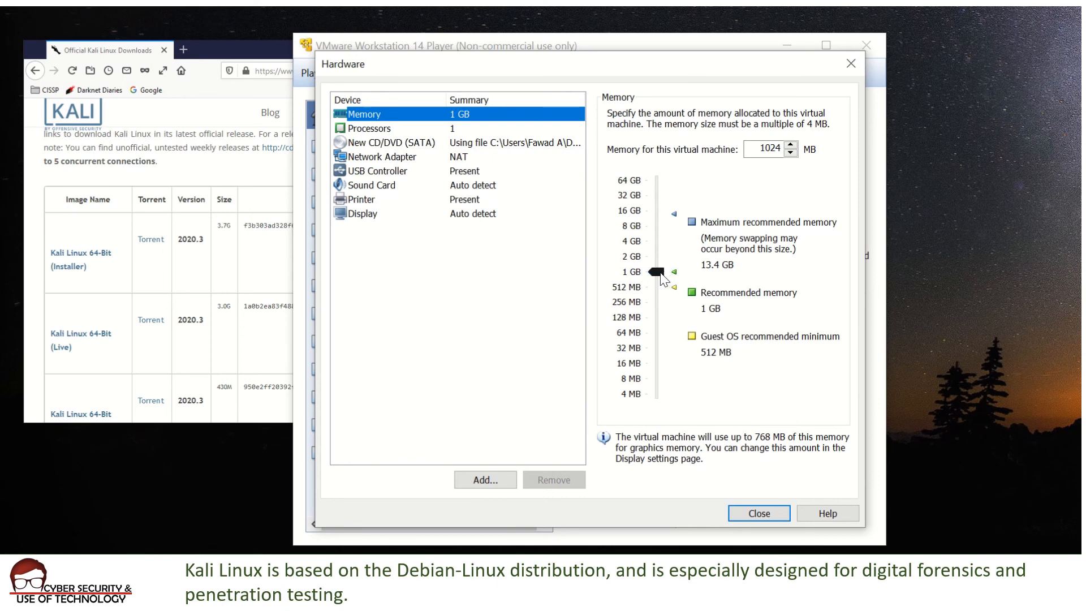
{"action": "left_click_drag", "start_coordinate": [666, 271], "coordinate": [660, 258]}
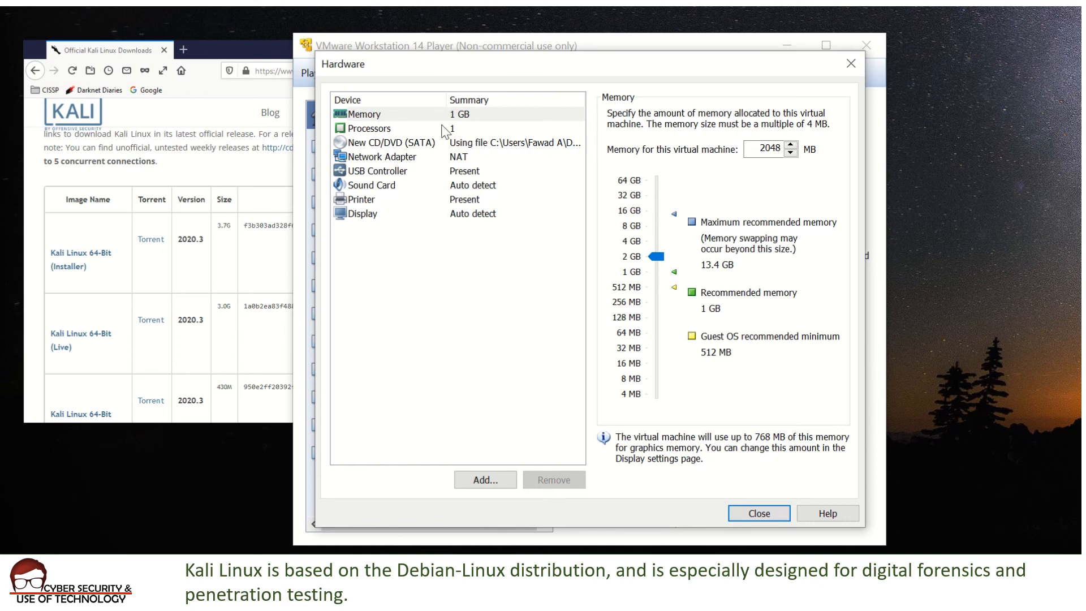
{"action": "left_click", "coordinate": [391, 132]}
{"action": "left_click", "coordinate": [443, 146]}
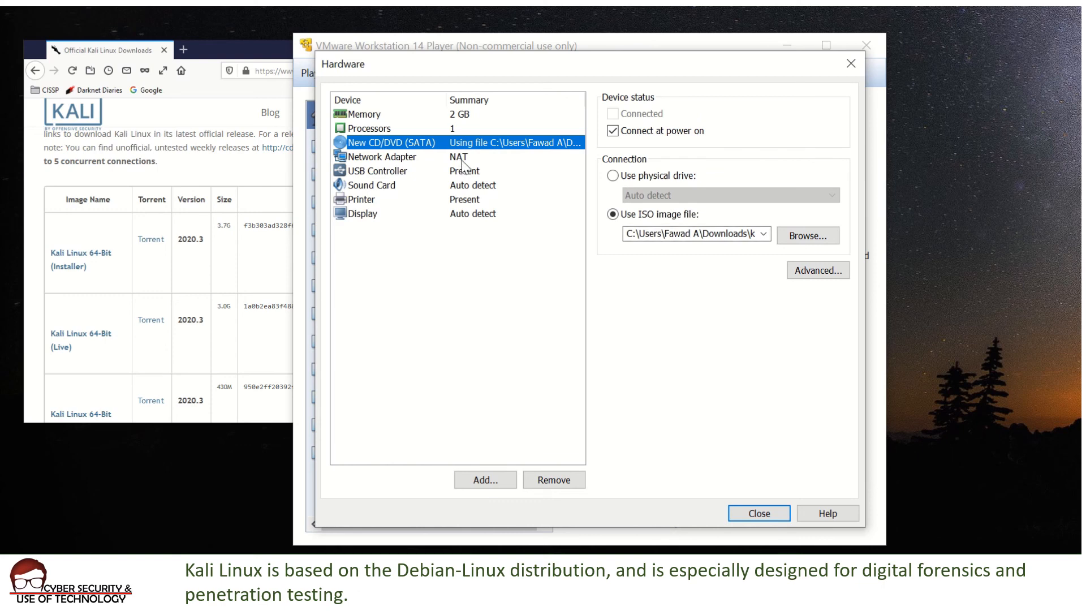
{"action": "left_click", "coordinate": [460, 161]}
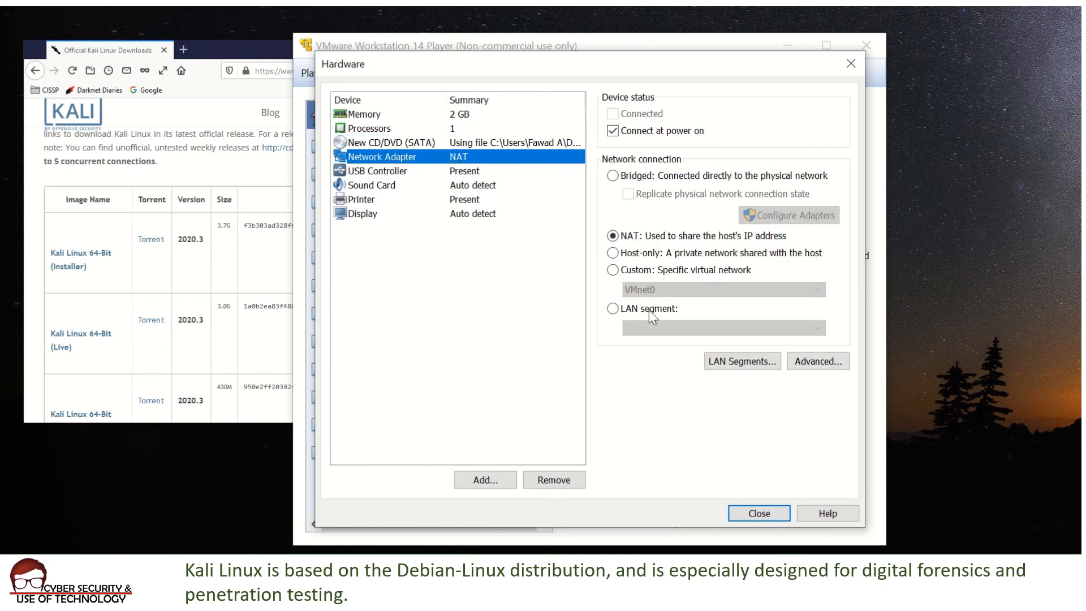
{"action": "left_click", "coordinate": [637, 176]}
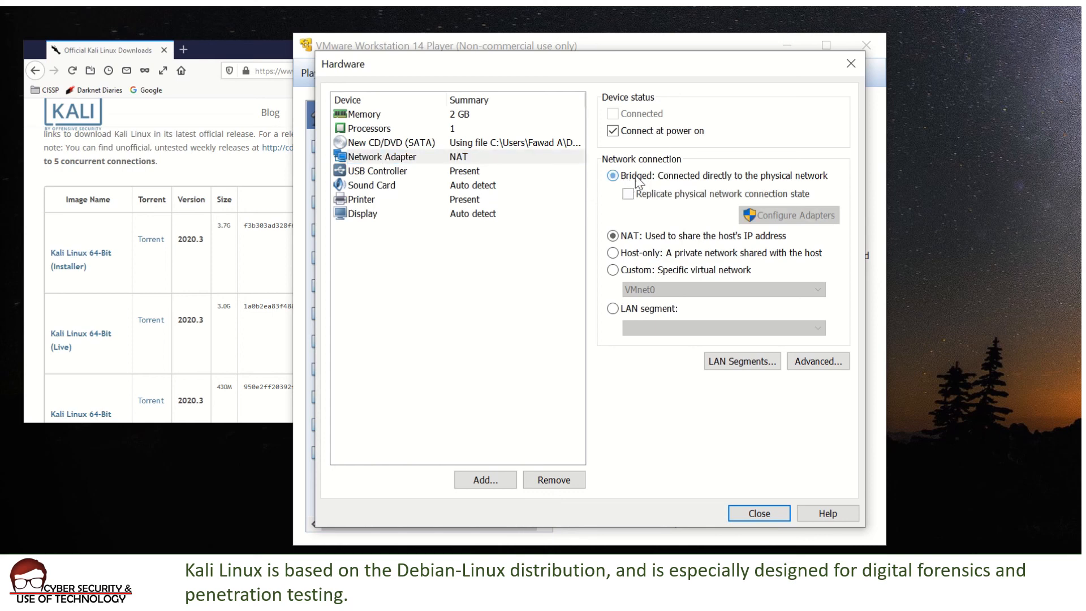
{"action": "left_click", "coordinate": [629, 194]}
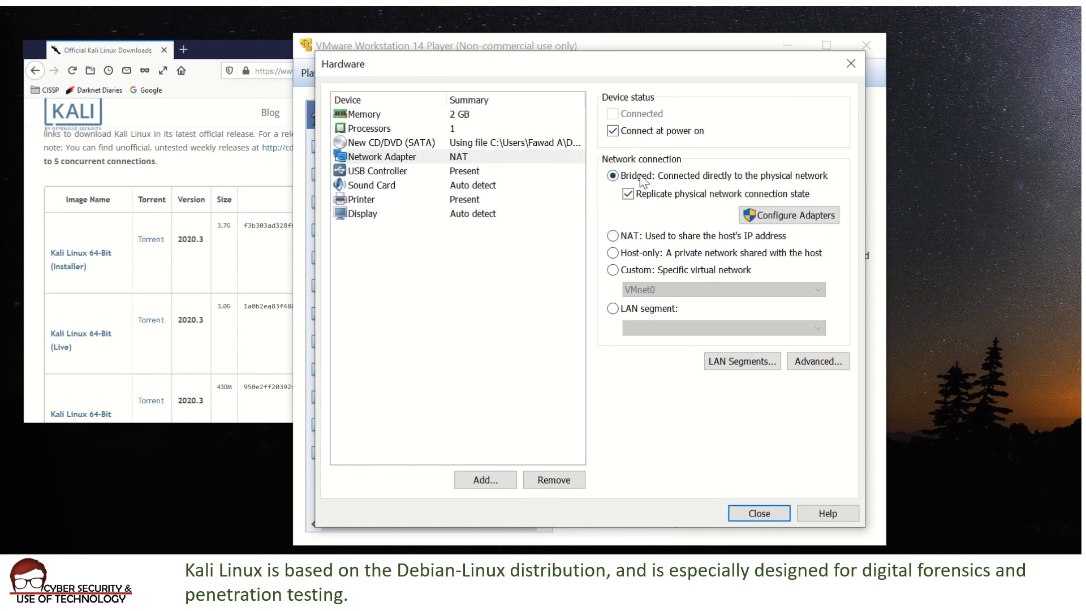
- Review the remaining hardware without adding a device, keep 2048 MB memory, and finish creating the VM
{"action": "left_click", "coordinate": [470, 172]}
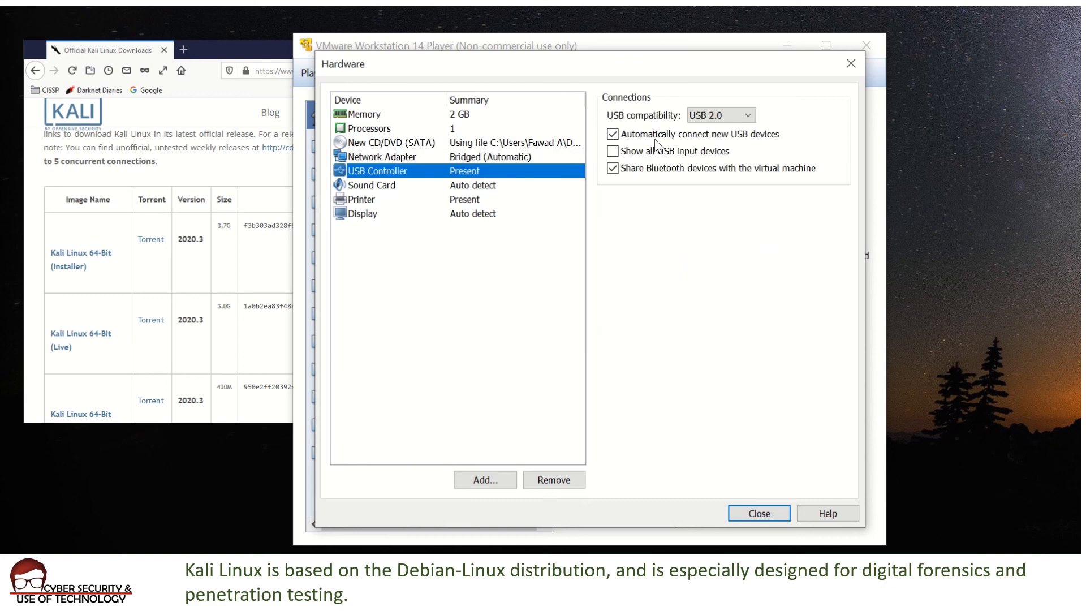
{"action": "left_click", "coordinate": [495, 184]}
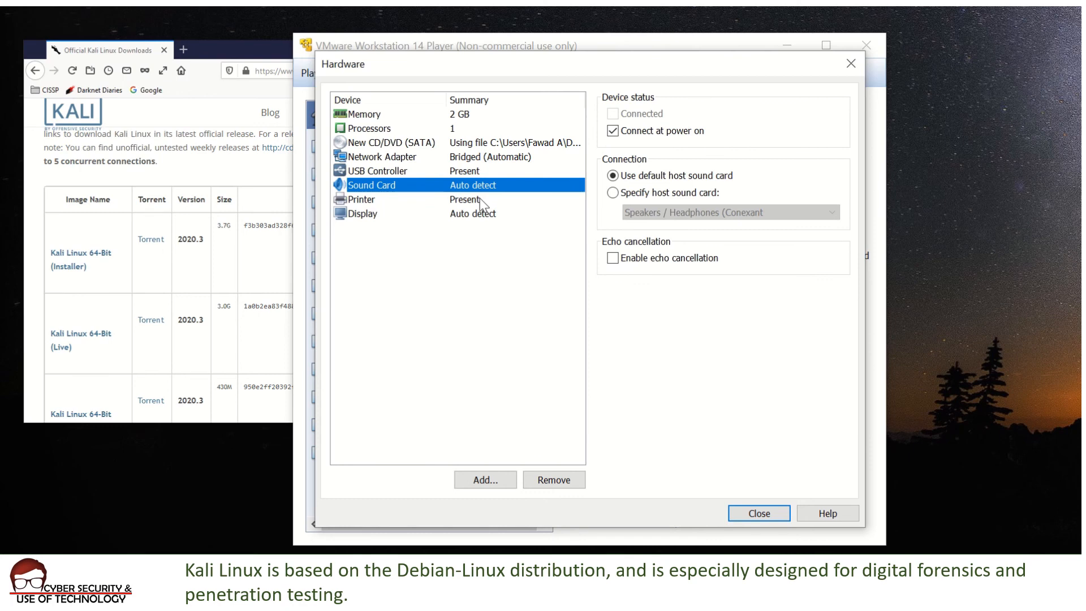
{"action": "left_click", "coordinate": [480, 198]}
{"action": "left_click", "coordinate": [481, 214]}
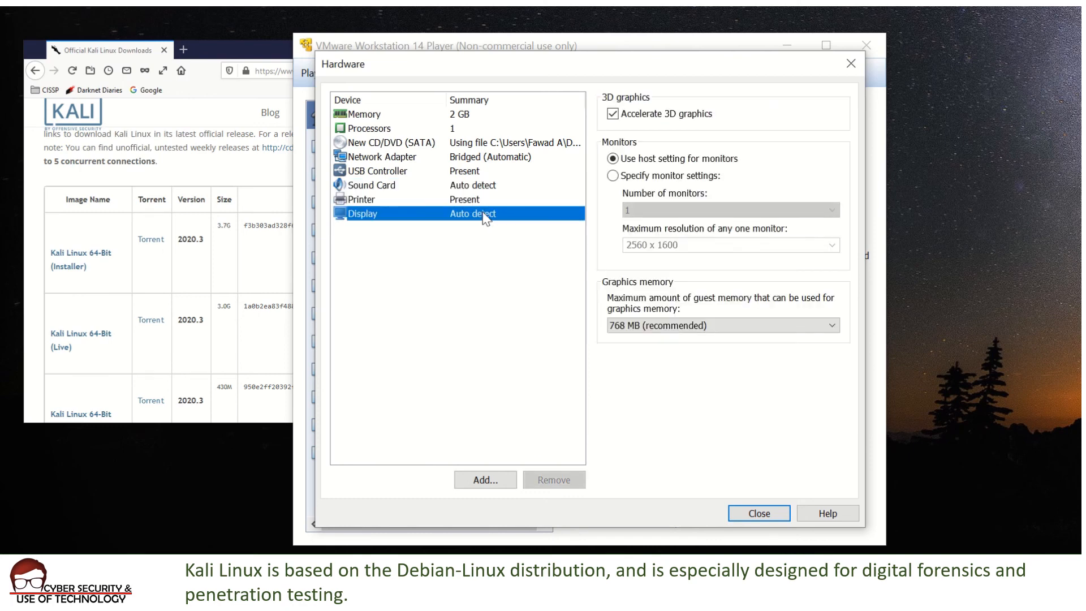
{"action": "left_click", "coordinate": [461, 115]}
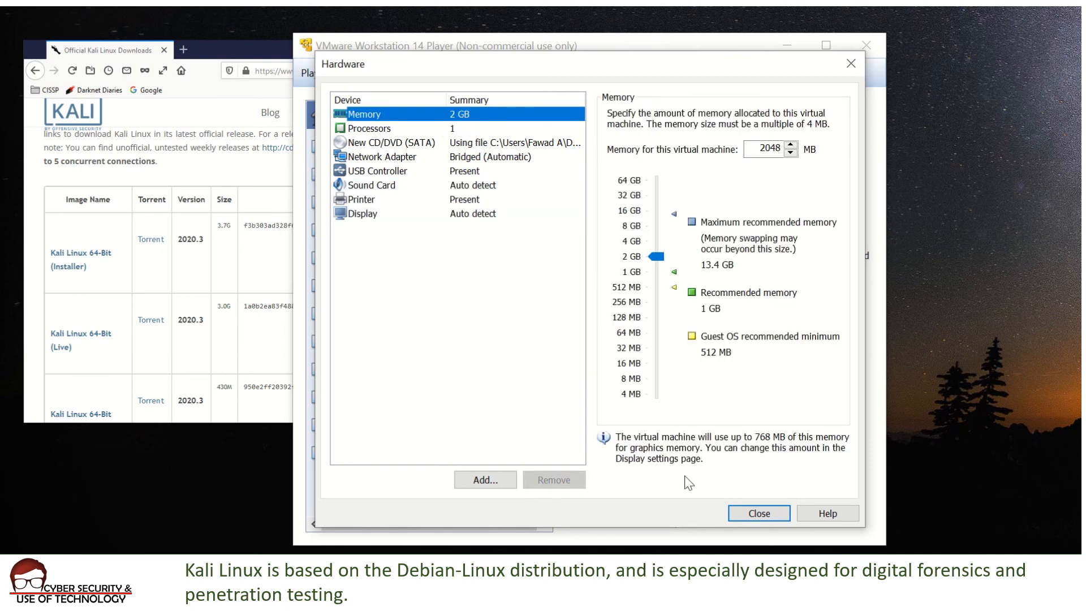
{"action": "left_click", "coordinate": [487, 485]}
{"action": "left_click", "coordinate": [487, 481]}
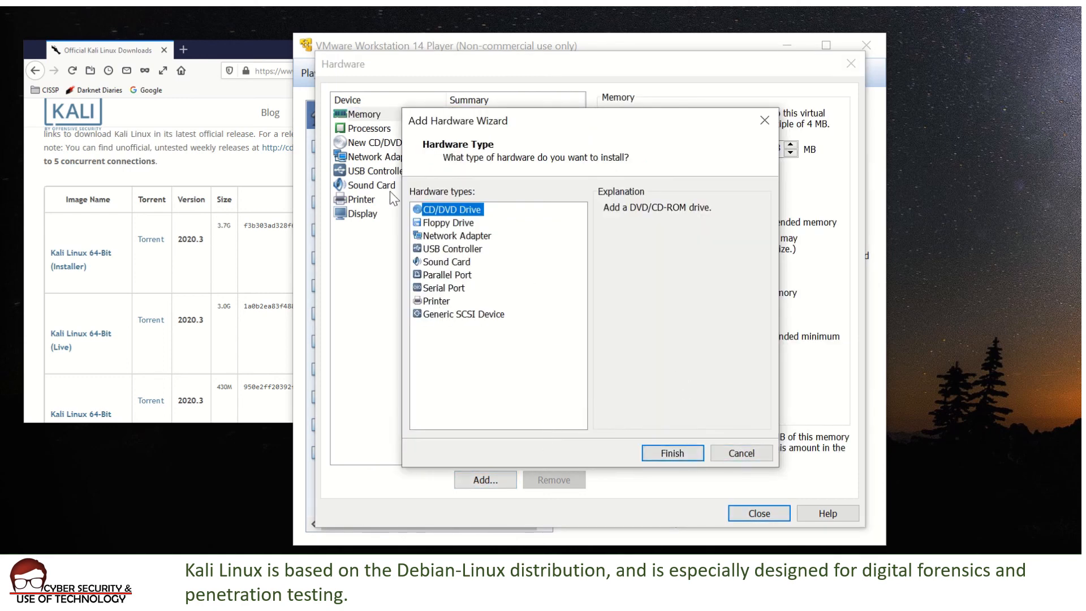
{"action": "left_click", "coordinate": [742, 454]}
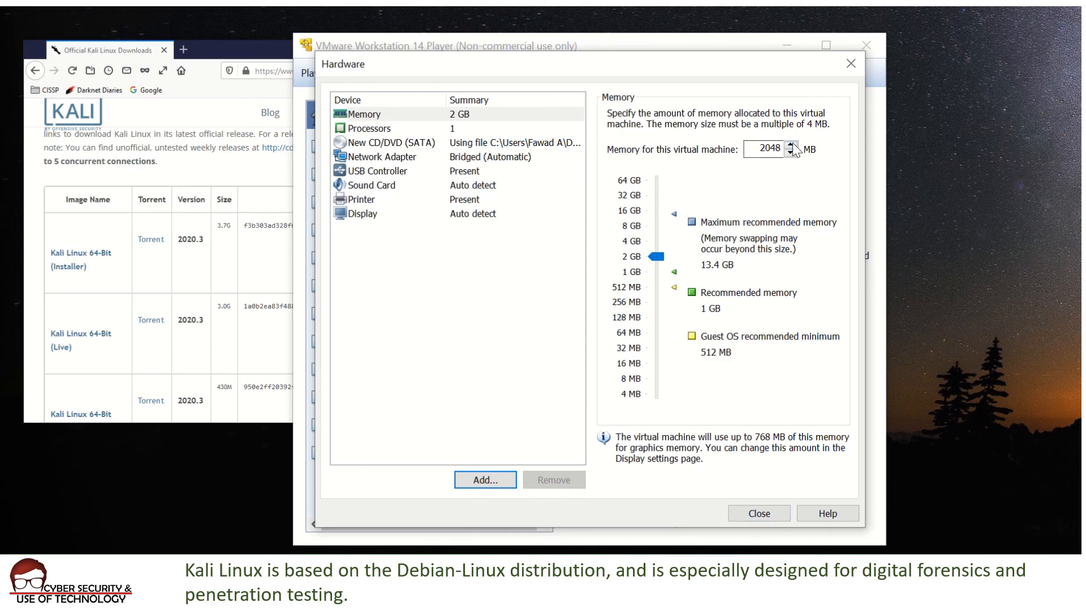
{"action": "double_click", "coordinate": [768, 152]}
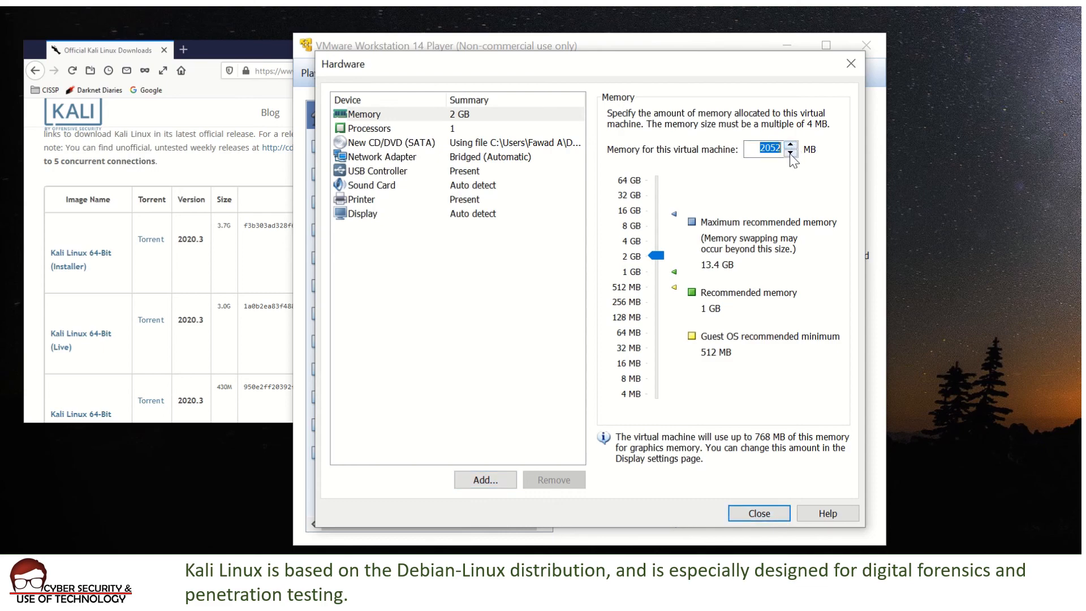
{"action": "left_click", "coordinate": [767, 515]}
{"action": "left_click", "coordinate": [668, 456]}
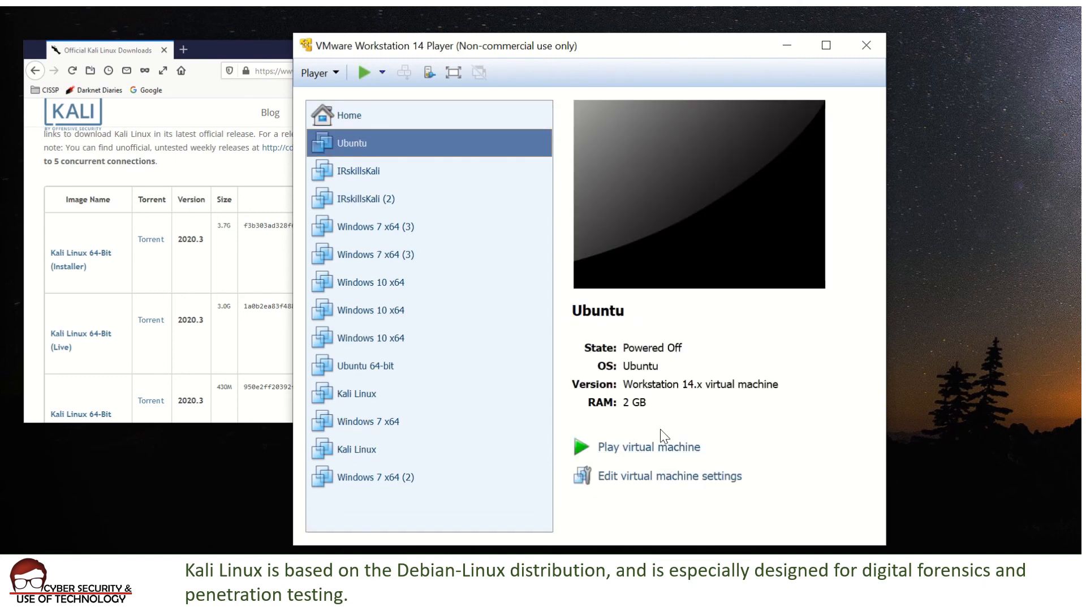
- Power on the Ubuntu VM, dismiss the removable devices notice, postpone the VMware Tools update, and focus the VM
{"action": "left_click", "coordinate": [650, 448]}
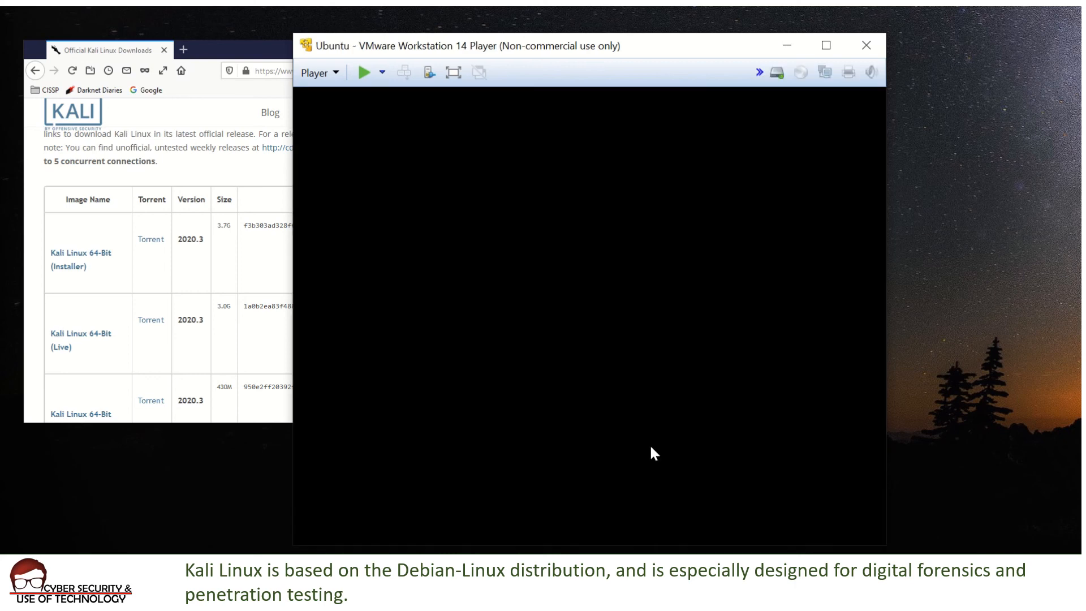
{"action": "left_click_drag", "start_coordinate": [599, 45], "coordinate": [583, 39]}
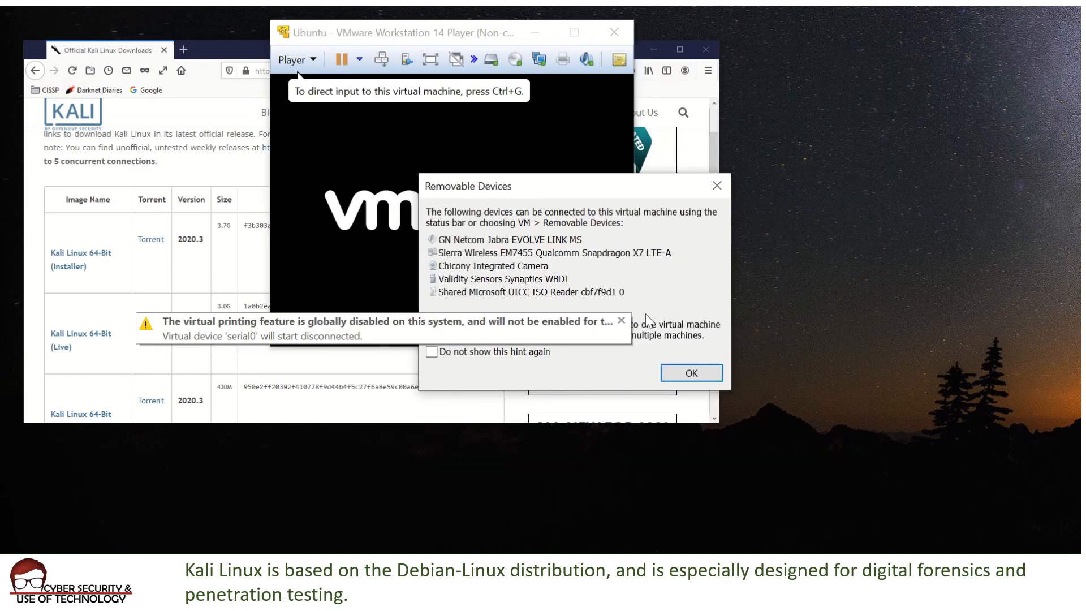
{"action": "left_click", "coordinate": [691, 373]}
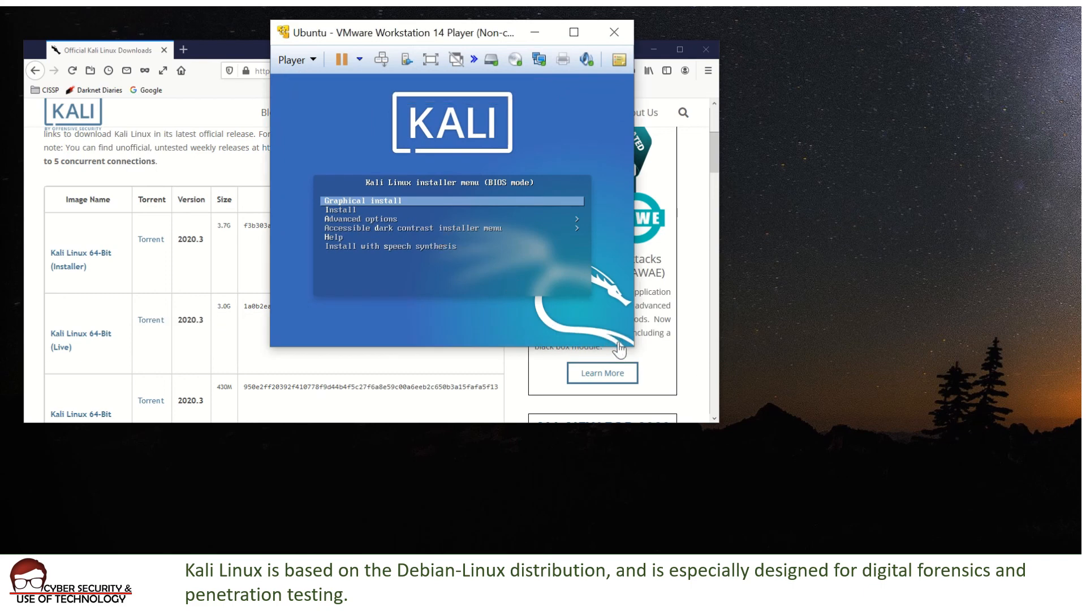
{"action": "left_click_drag", "start_coordinate": [631, 350], "coordinate": [753, 418]}
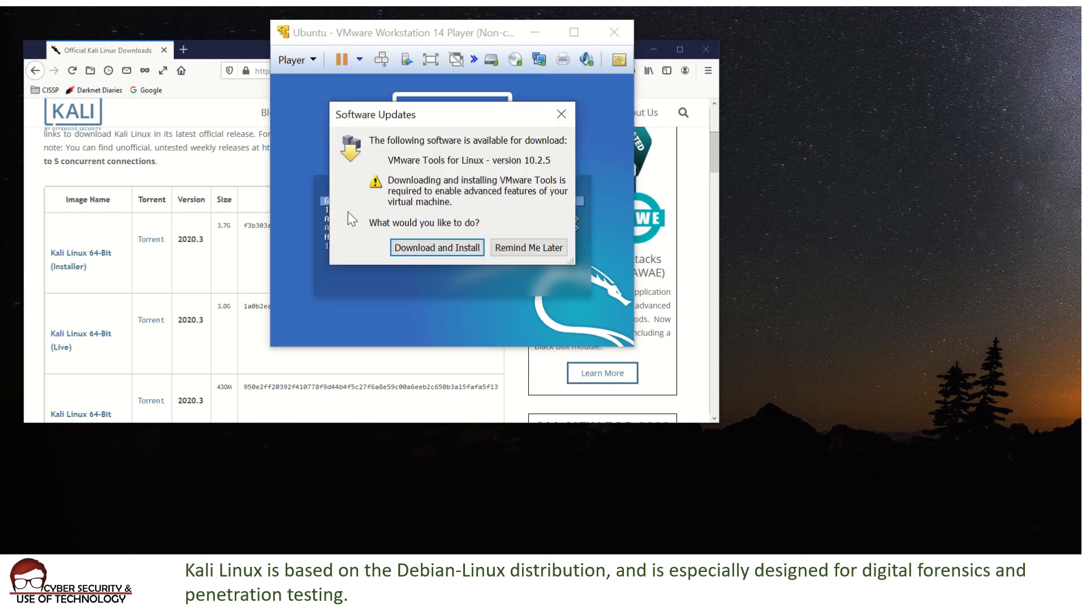
{"action": "left_click", "coordinate": [522, 247]}
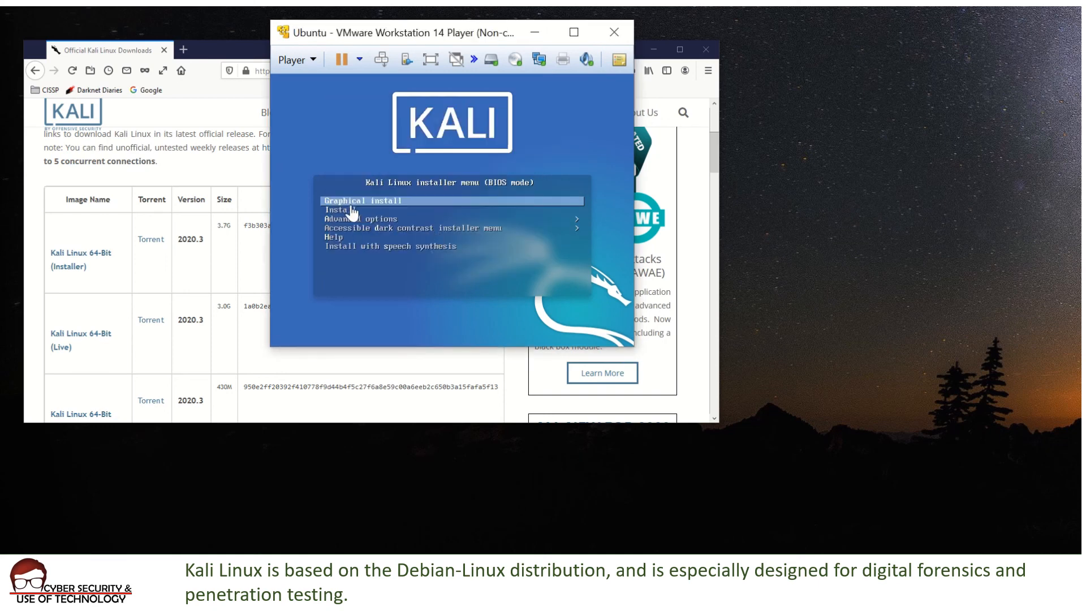
{"action": "left_click", "coordinate": [389, 209]}
- Choose Graphical install from the Kali boot menu and enlarge the Player window
{"action": "key", "text": "Return"}
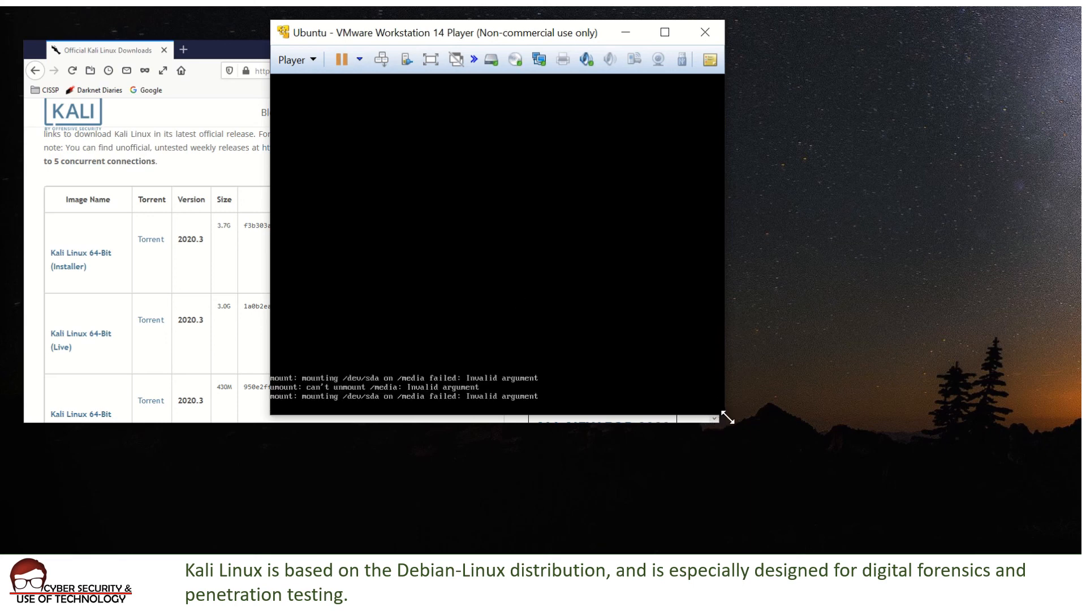
{"action": "left_click_drag", "start_coordinate": [728, 417], "coordinate": [829, 481]}
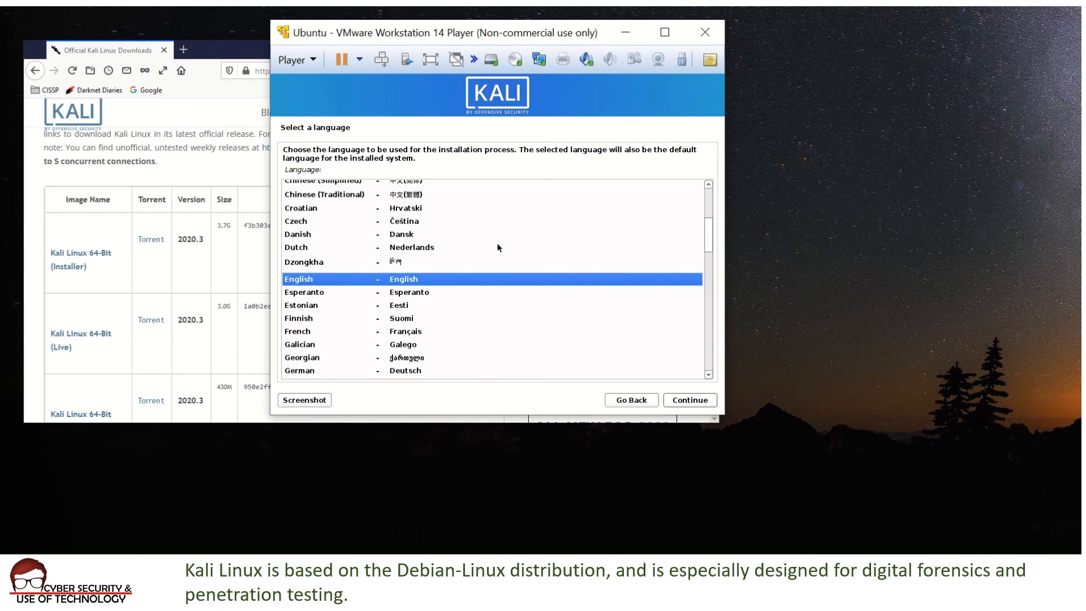
- Accept English as the language, United States as the location, and the American English keyboard
{"action": "left_click", "coordinate": [688, 402]}
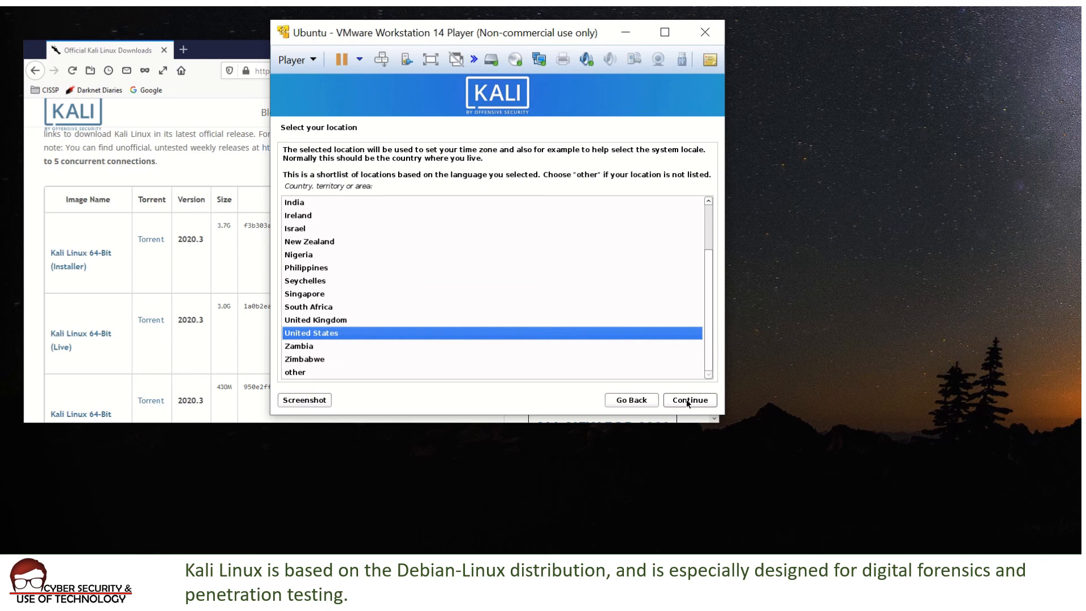
{"action": "left_click", "coordinate": [688, 401]}
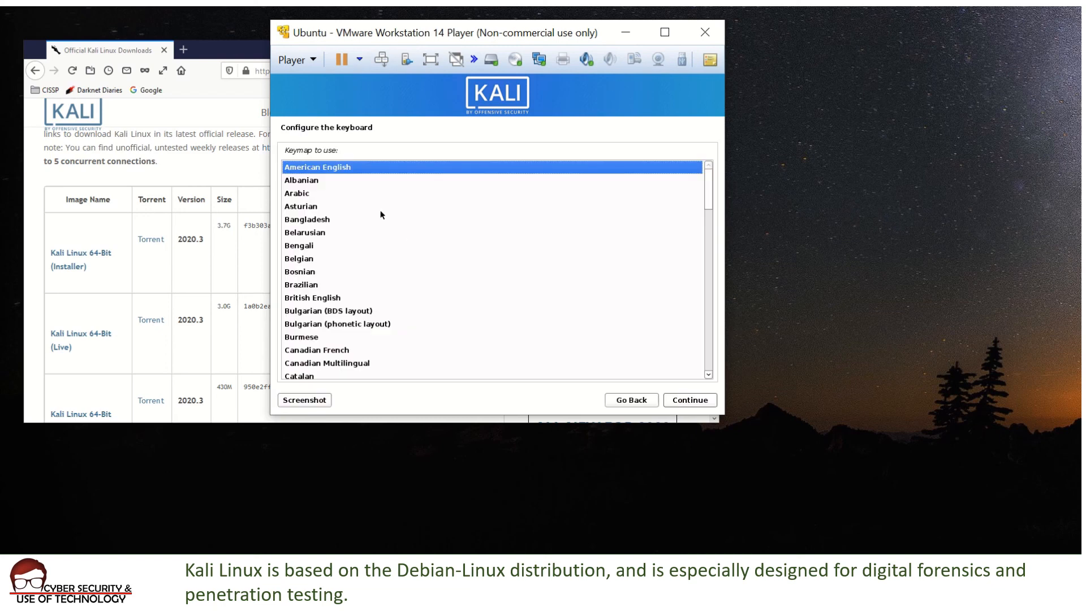
{"action": "left_click", "coordinate": [690, 401]}
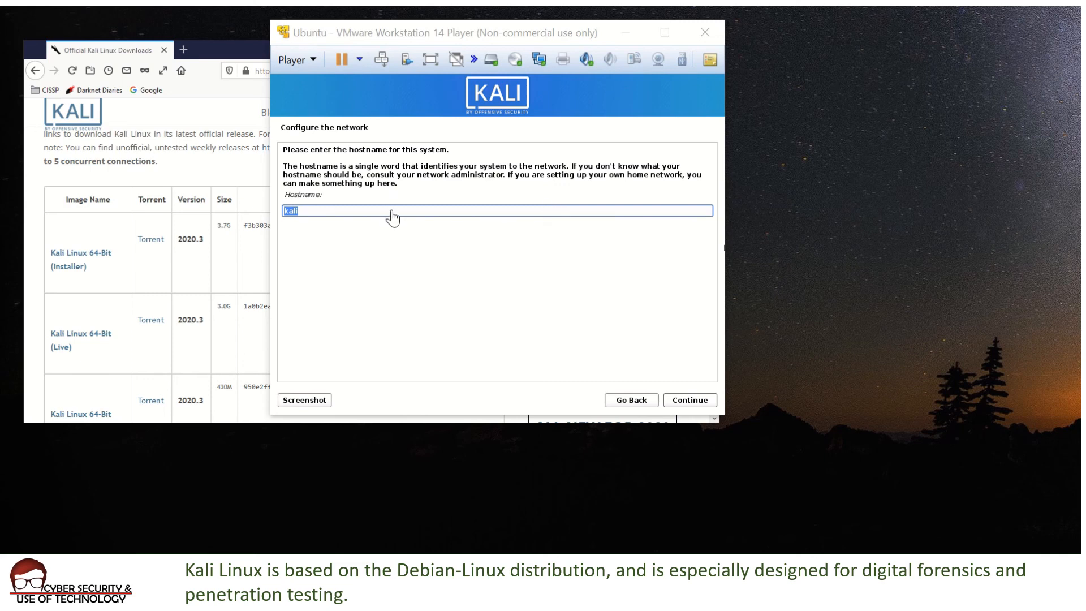
- Append 'in Pashto' to the default hostname and submit it, which the installer rejects as invalid
{"action": "left_click", "coordinate": [365, 211]}
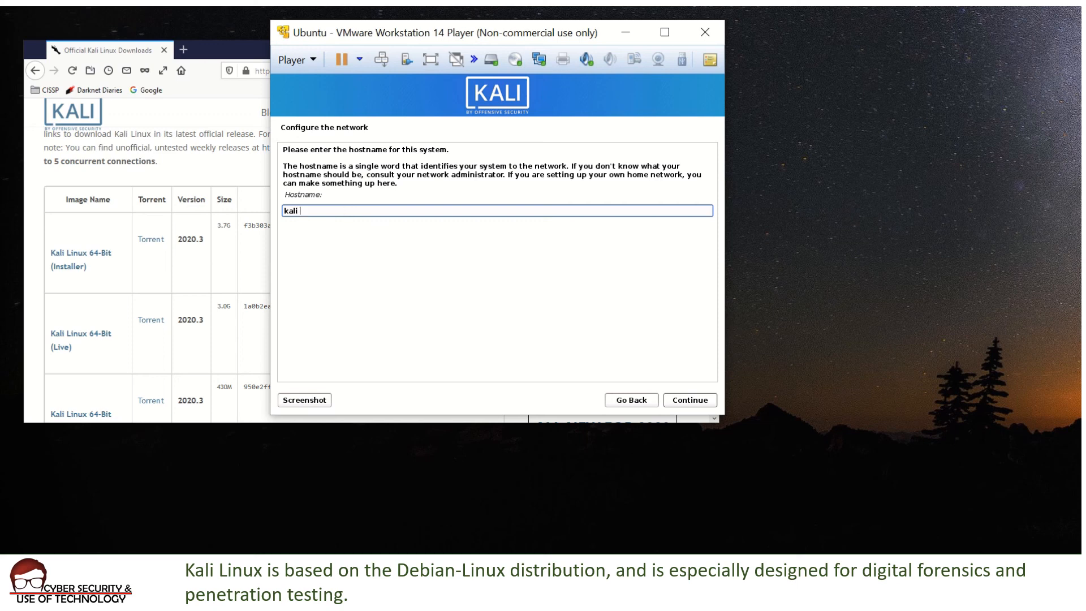
{"action": "type", "text": "in Oasho"}
{"action": "key", "text": "BackSpace"}
{"action": "type", "text": "P"}
{"action": "key", "text": "Left"}
{"action": "type", "text": "t"}
{"action": "left_click", "coordinate": [681, 402]}
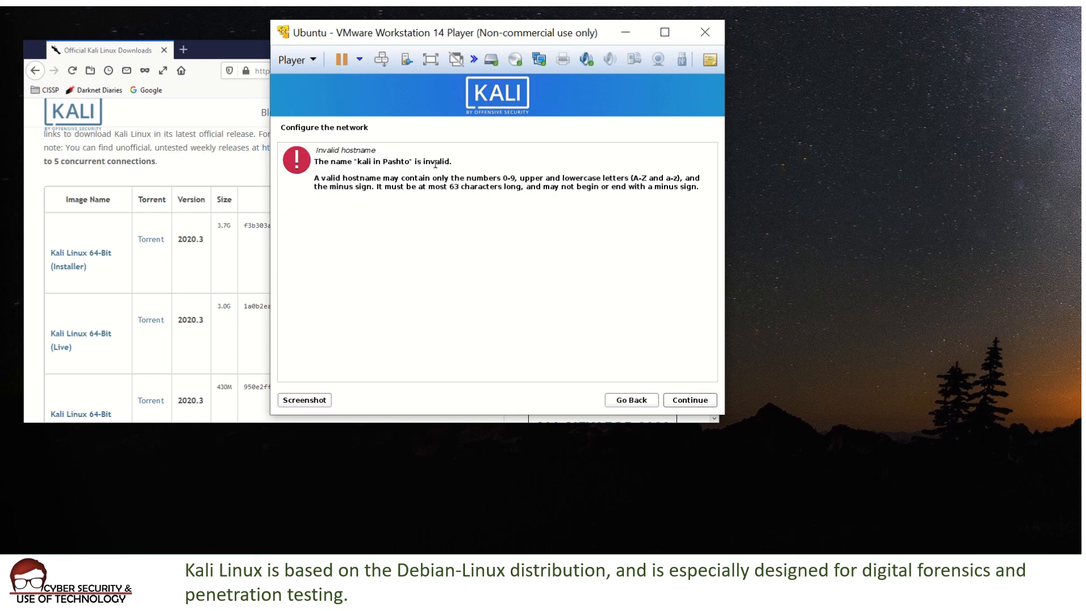
- Set the hostname to pashto and the domain name to pashtotest
{"action": "left_click", "coordinate": [633, 402]}
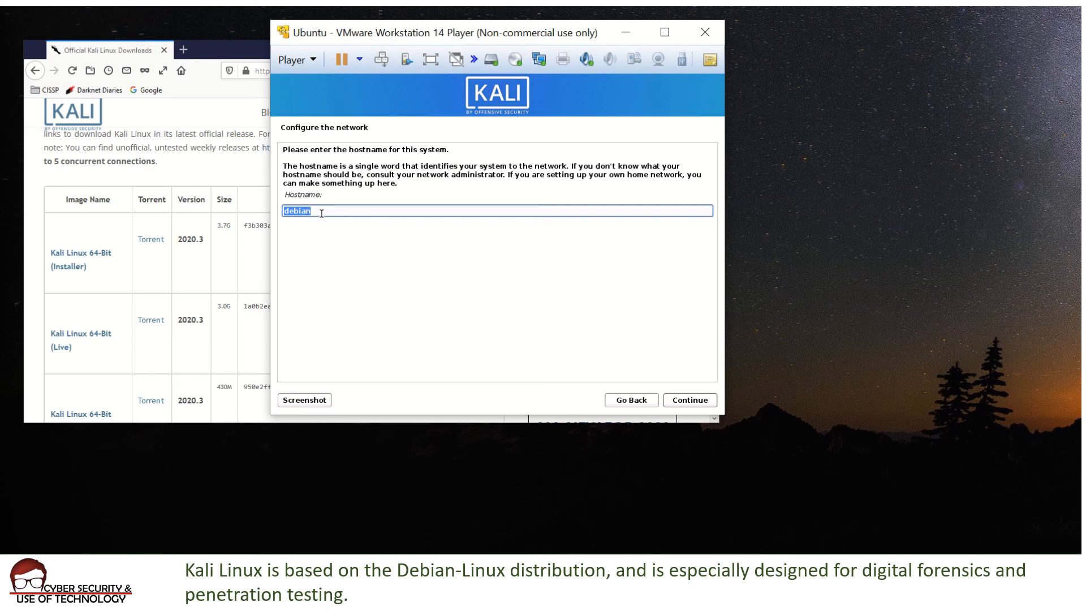
{"action": "type", "text": "pashto"}
{"action": "key", "text": "BackSpace"}
{"action": "type", "text": "t"}
{"action": "left_click", "coordinate": [680, 405]}
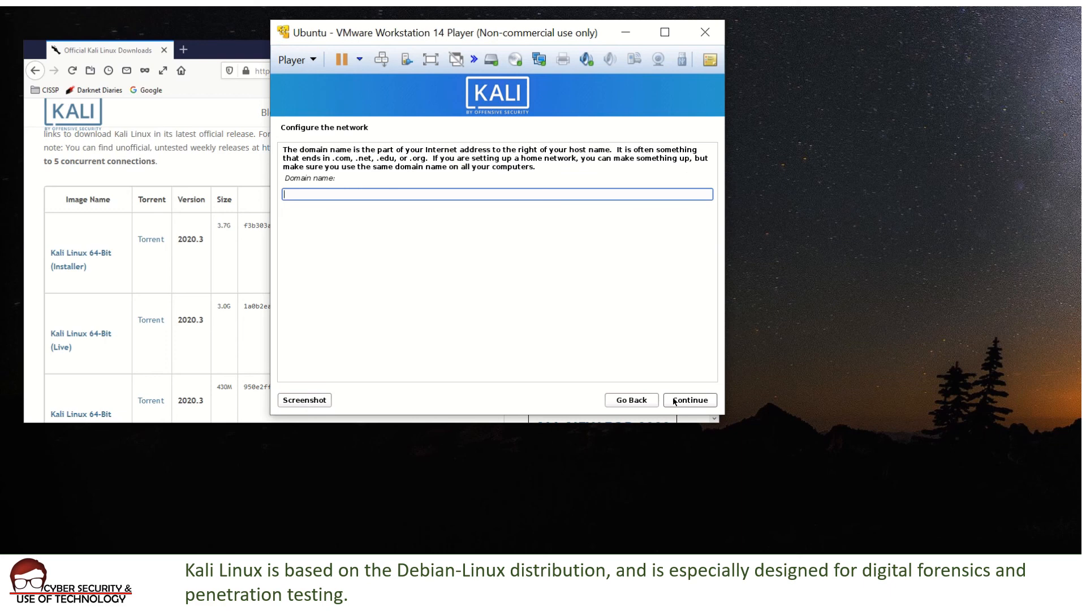
{"action": "type", "text": "pashtotest"}
{"action": "left_click", "coordinate": [681, 402]}
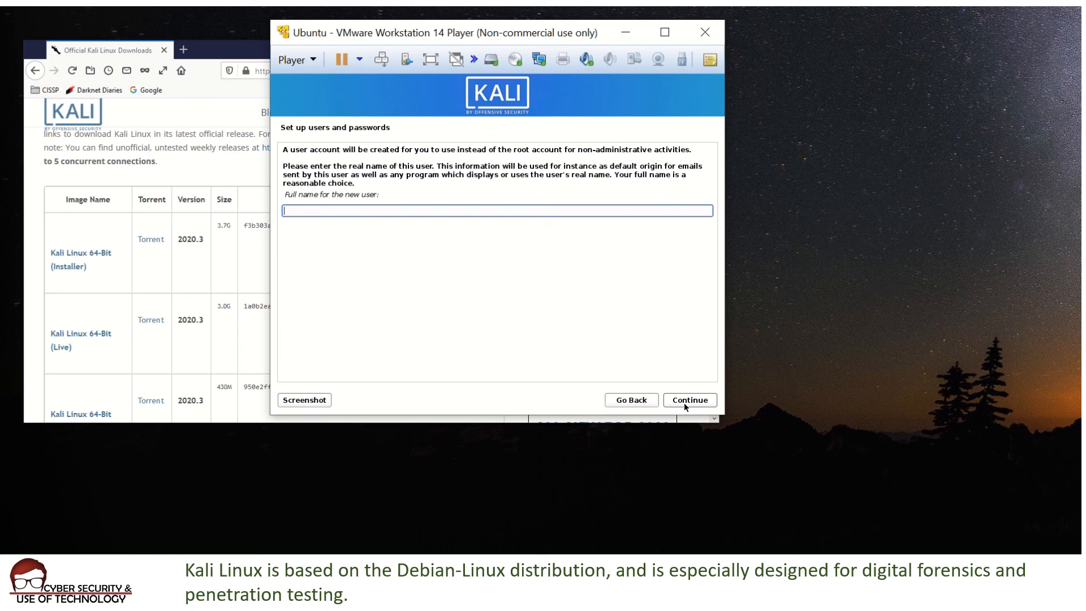
- Enter the new user's full name, keep the suggested username, and enter and confirm the account password
{"action": "type", "text": "Pashtotest"}
{"action": "left_click", "coordinate": [706, 403]}
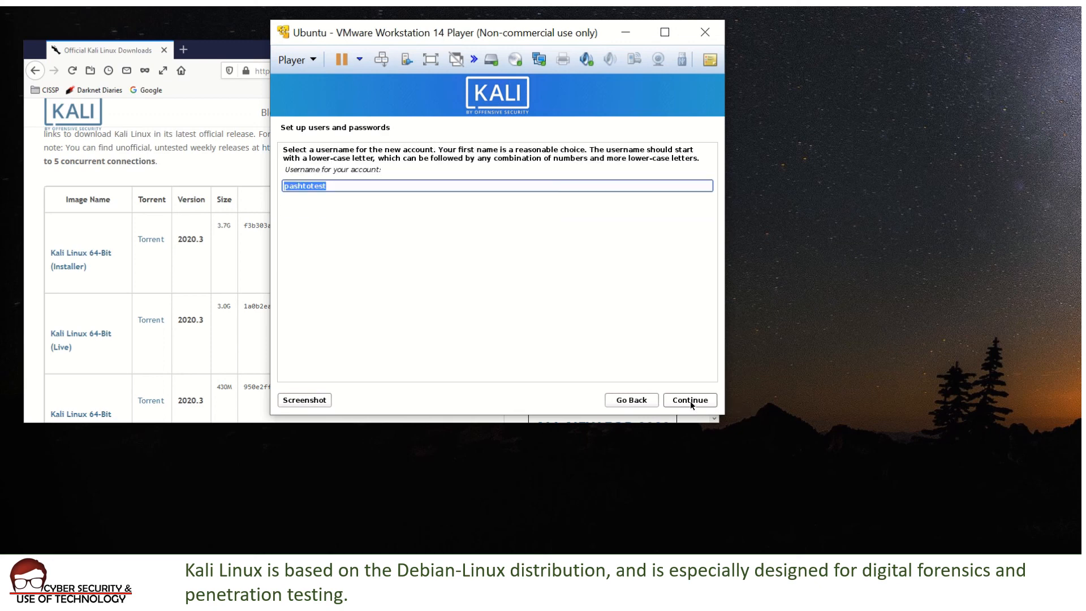
{"action": "left_click", "coordinate": [692, 402]}
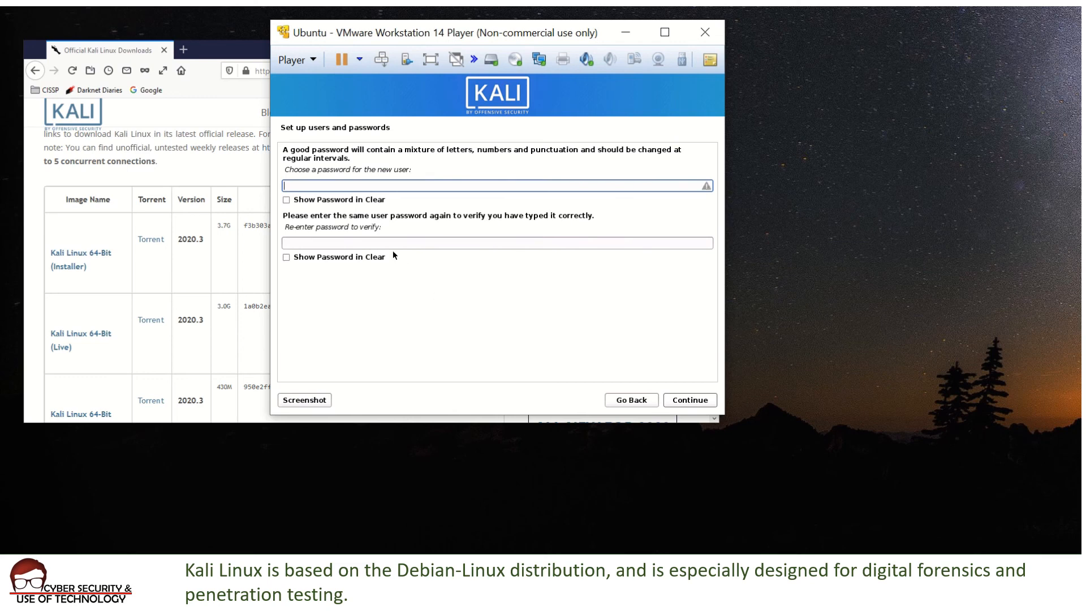
{"action": "type", "text": "************"}
{"action": "left_click", "coordinate": [353, 243]}
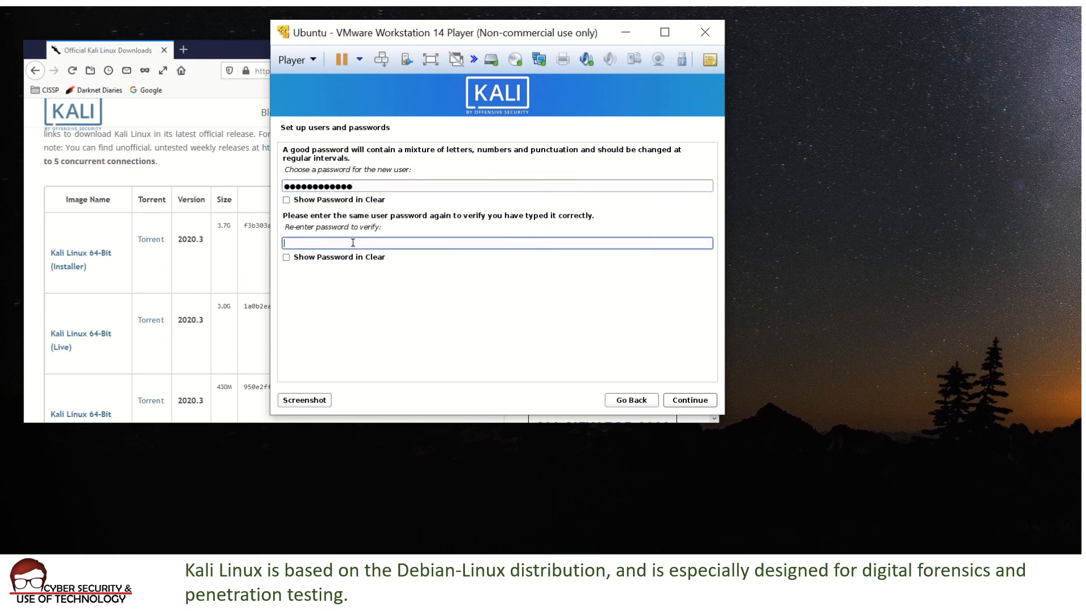
{"action": "type", "text": "************"}
{"action": "left_click", "coordinate": [684, 401]}
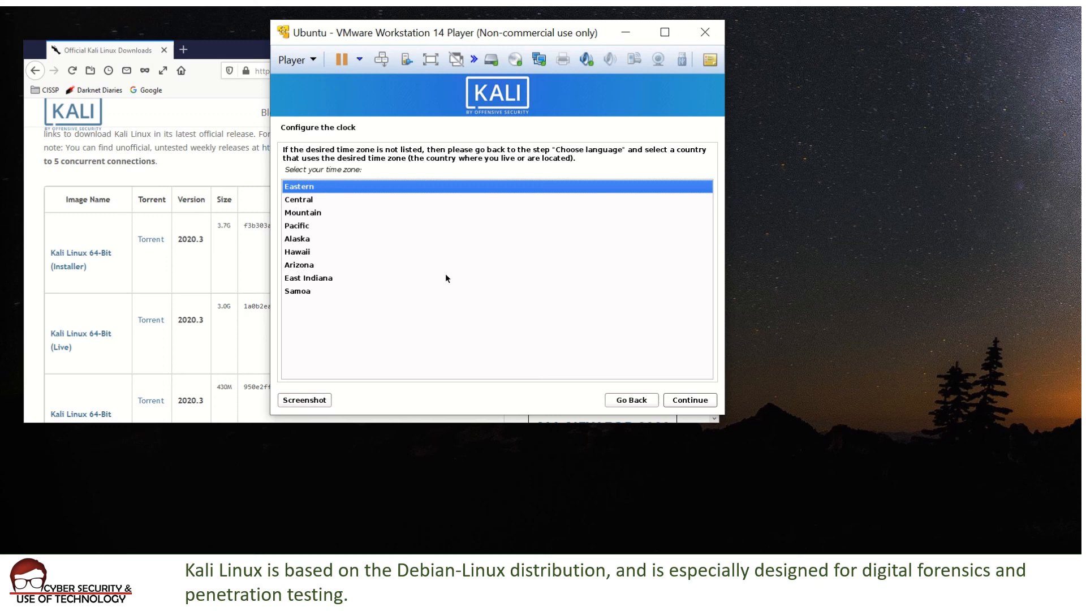
- Accept Eastern as the time zone
{"action": "left_click", "coordinate": [682, 403]}
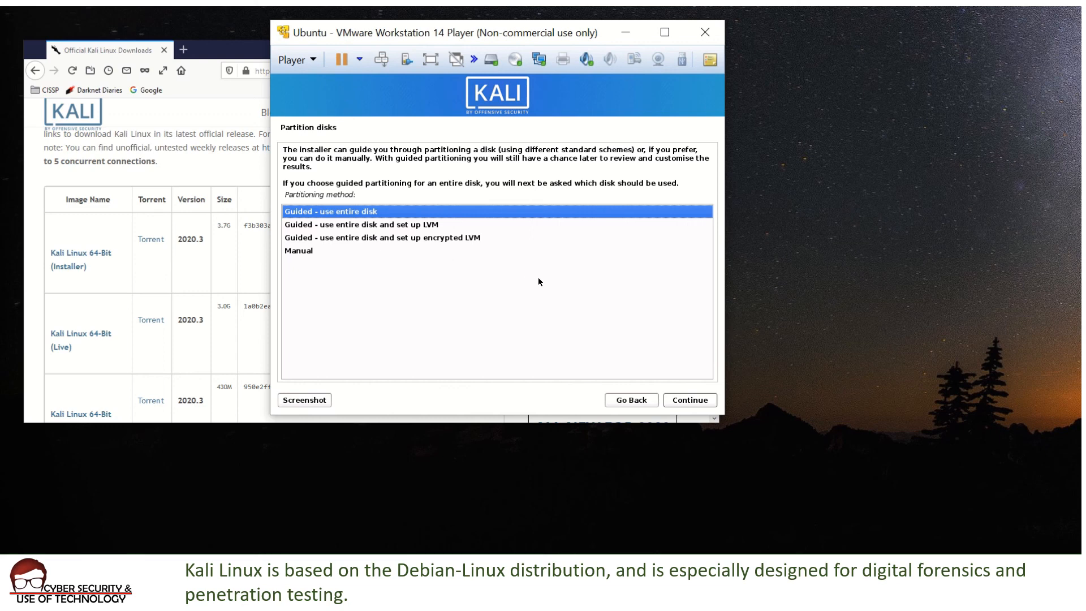
- Guided-partition the whole 21.5 GB disk with all files in one partition, then review the pending changes
{"action": "left_click", "coordinate": [687, 403]}
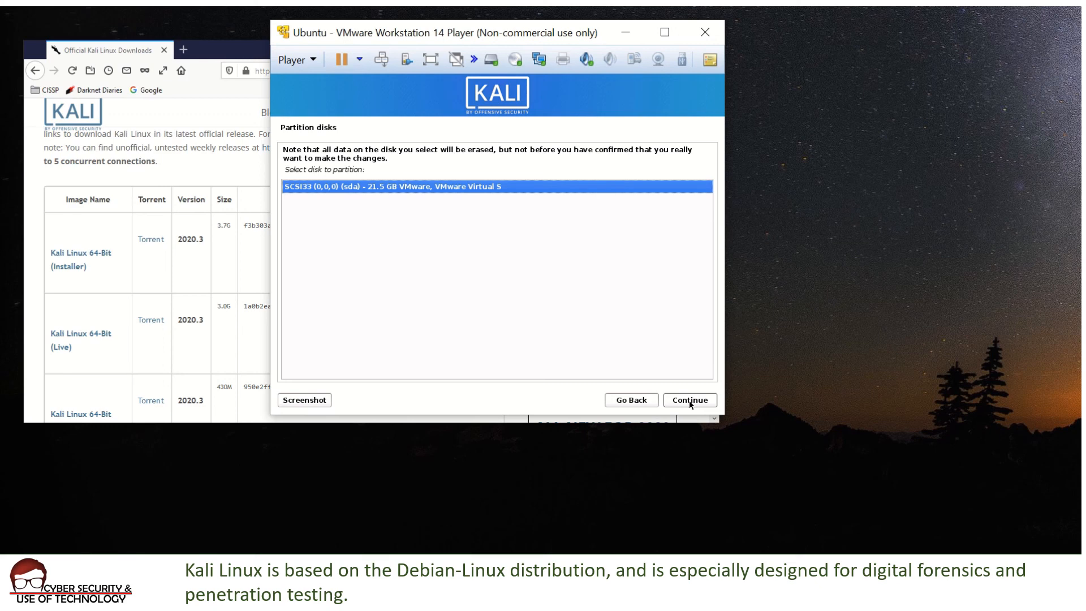
{"action": "left_click", "coordinate": [690, 403]}
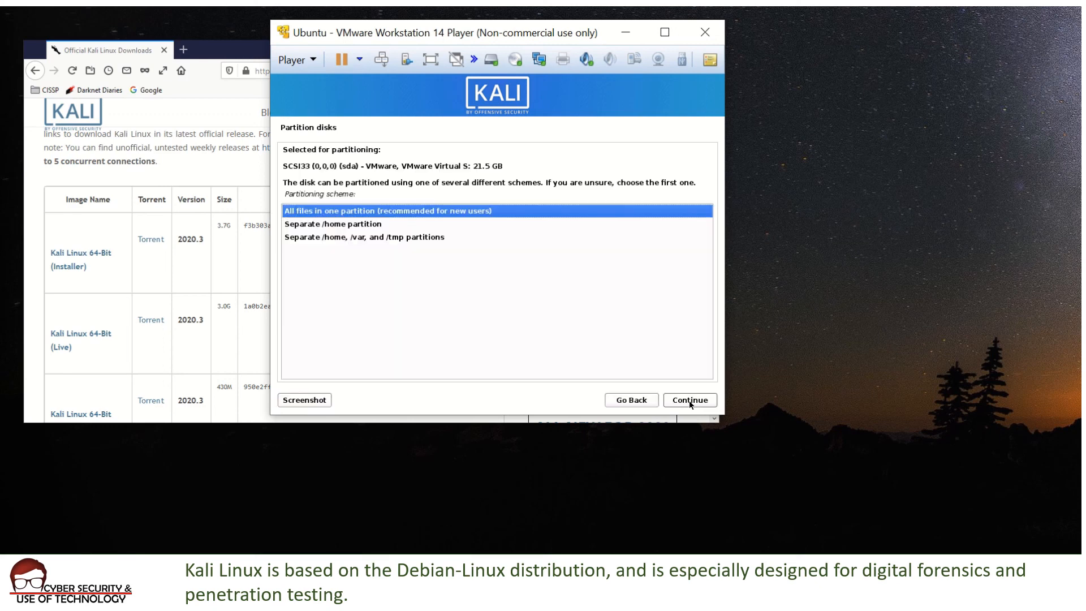
{"action": "left_click", "coordinate": [691, 402]}
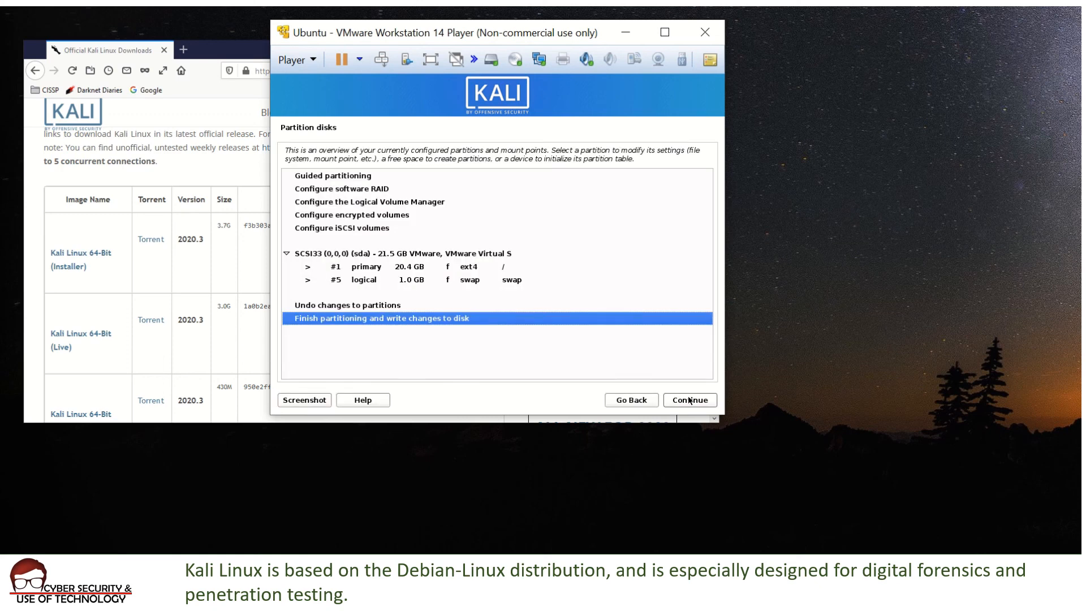
{"action": "left_click", "coordinate": [689, 400]}
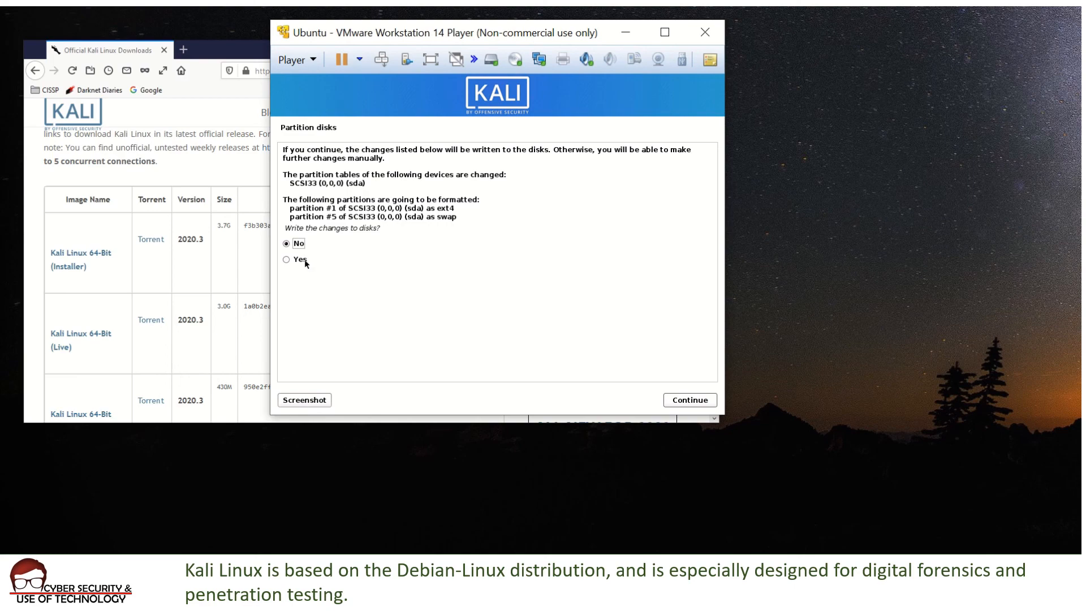
{"action": "left_click", "coordinate": [685, 400]}
{"action": "left_click", "coordinate": [685, 402]}
- Configure the 20.4 GB partition #1 as Ext4 mounted at / (the root file system)
{"action": "left_click", "coordinate": [675, 401]}
{"action": "left_click", "coordinate": [395, 283]}
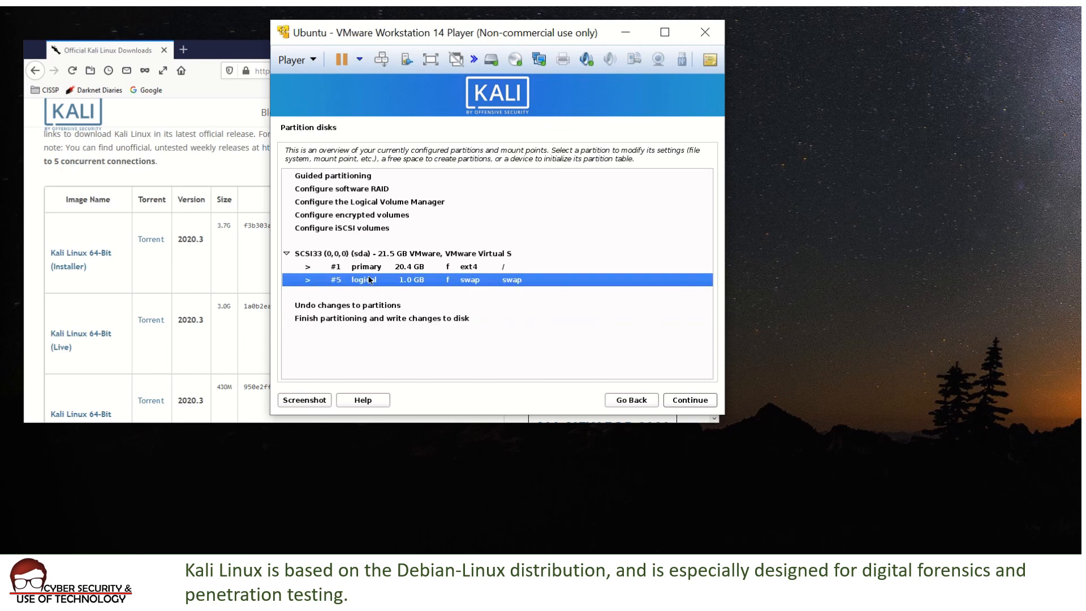
{"action": "left_click", "coordinate": [369, 268]}
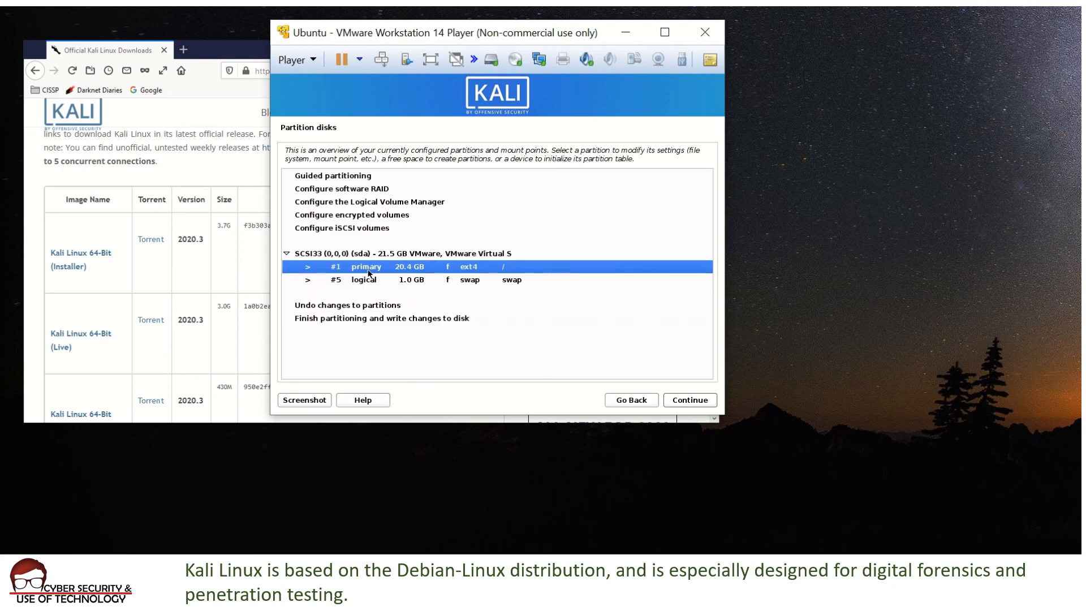
{"action": "left_click", "coordinate": [691, 400]}
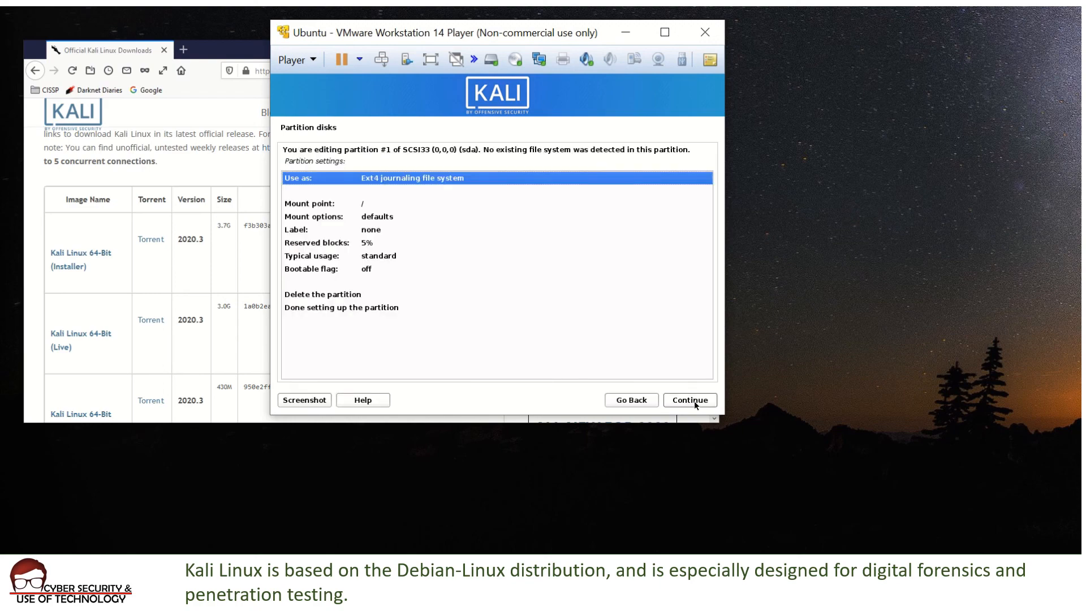
{"action": "left_click", "coordinate": [690, 400]}
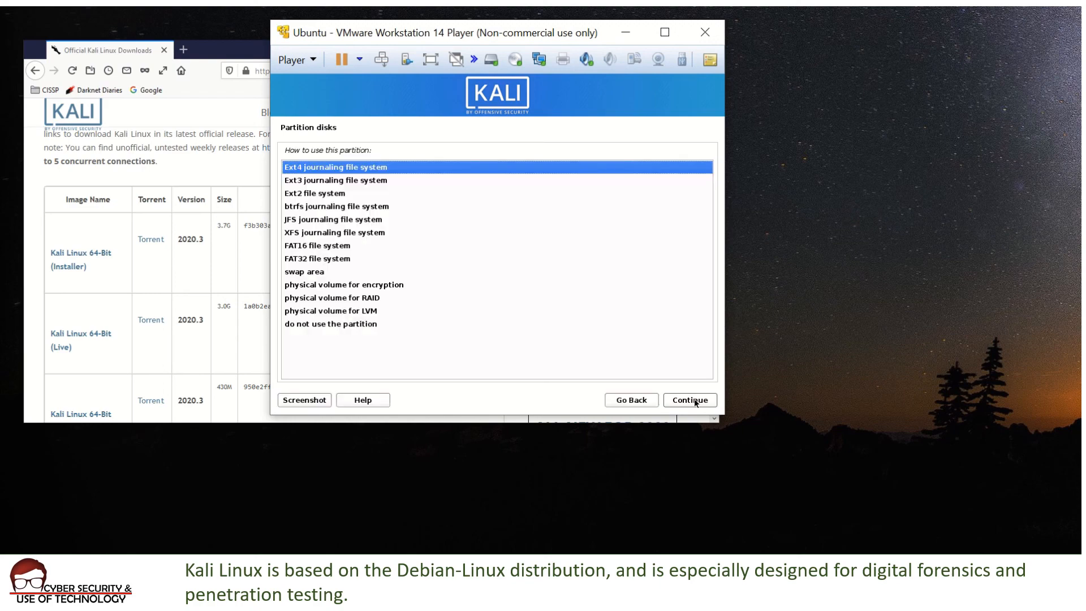
{"action": "left_click", "coordinate": [691, 400]}
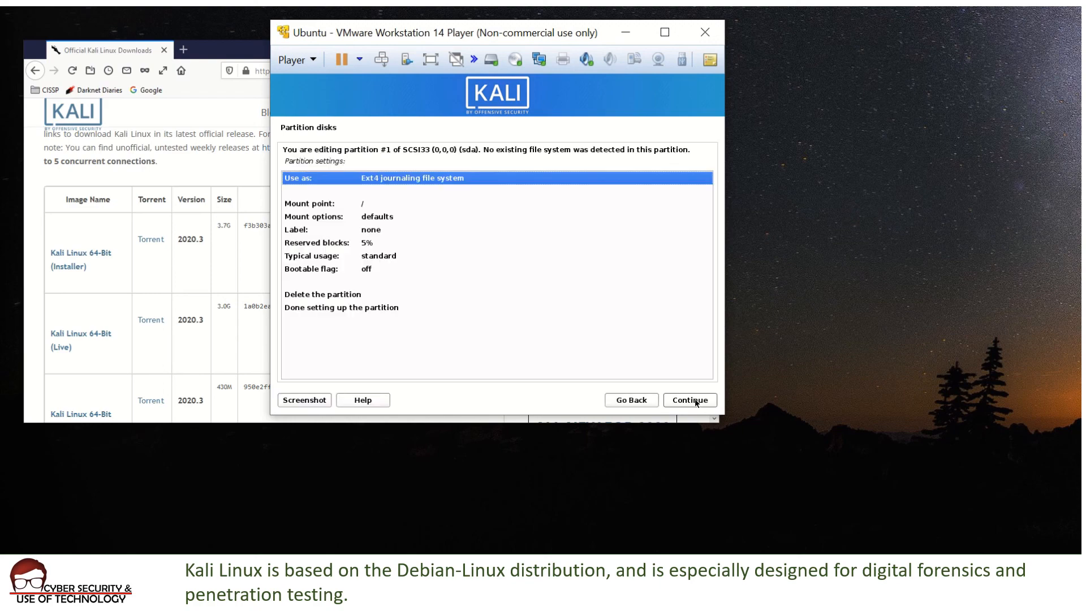
{"action": "left_click", "coordinate": [696, 401]}
{"action": "left_click", "coordinate": [401, 191]}
{"action": "left_click", "coordinate": [407, 201]}
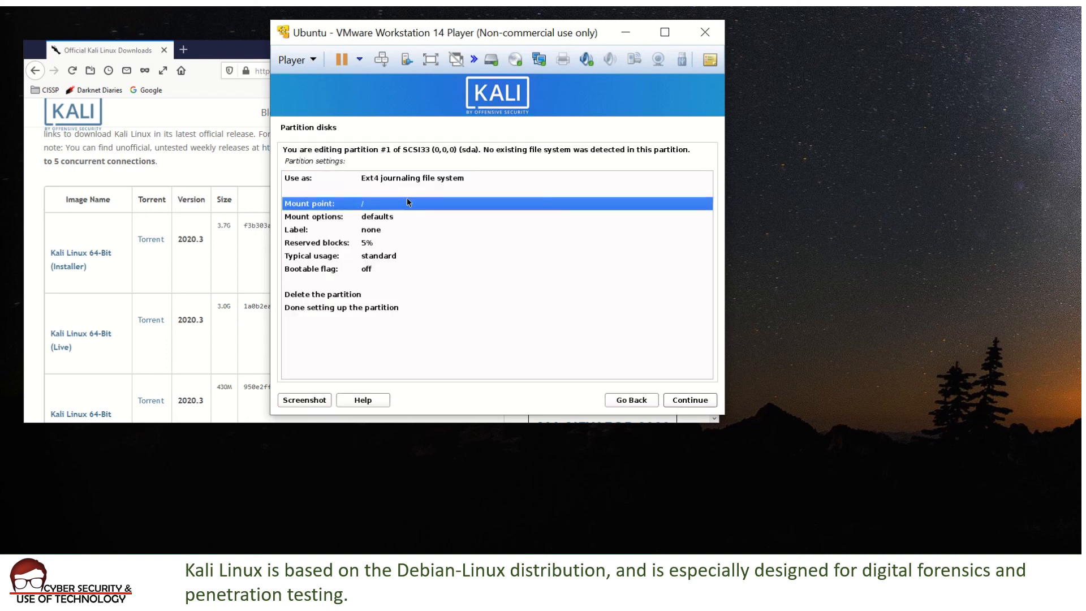
{"action": "left_click", "coordinate": [680, 403]}
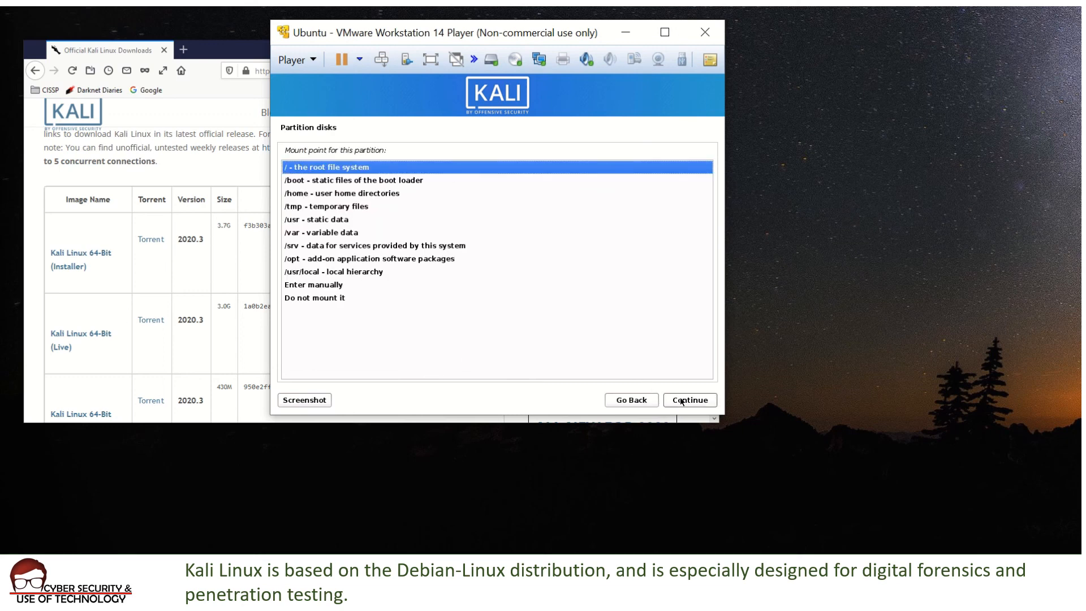
{"action": "left_click", "coordinate": [682, 400]}
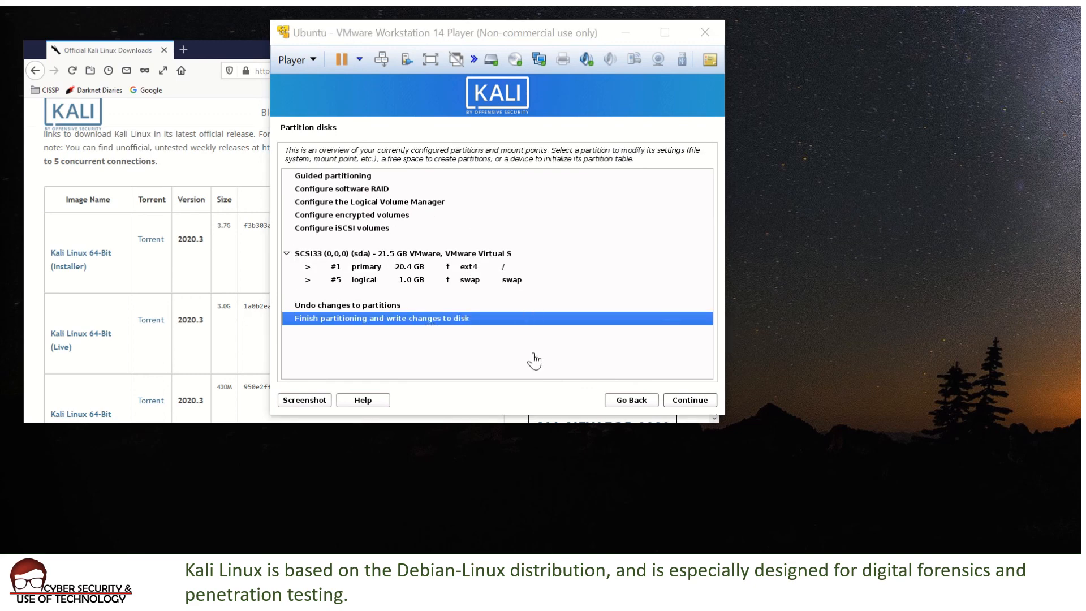
- Finish partitioning and confirm Yes to write the partition changes to disk
{"action": "left_click", "coordinate": [692, 400]}
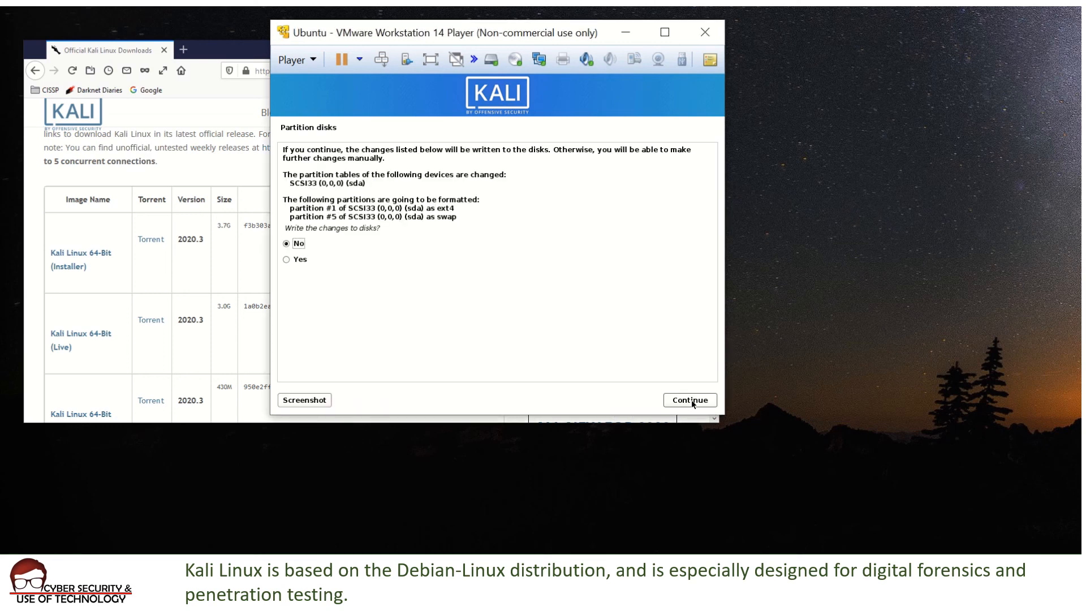
{"action": "left_click", "coordinate": [300, 259]}
{"action": "left_click", "coordinate": [689, 402]}
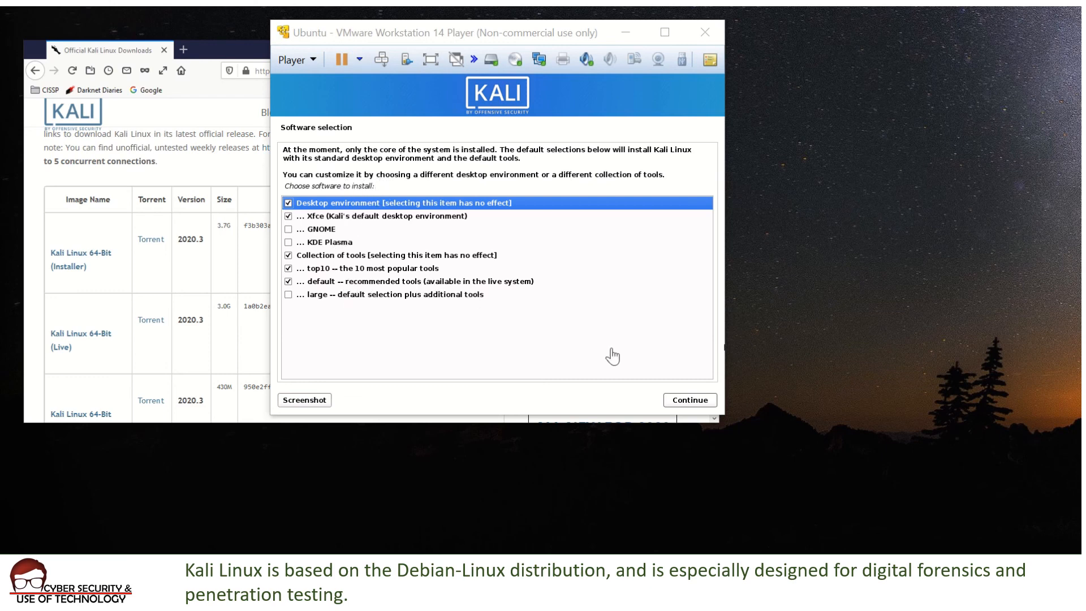
- Accept the default software selection (Xfce desktop, top10 and default tools) and start installing
{"action": "left_click", "coordinate": [685, 401]}
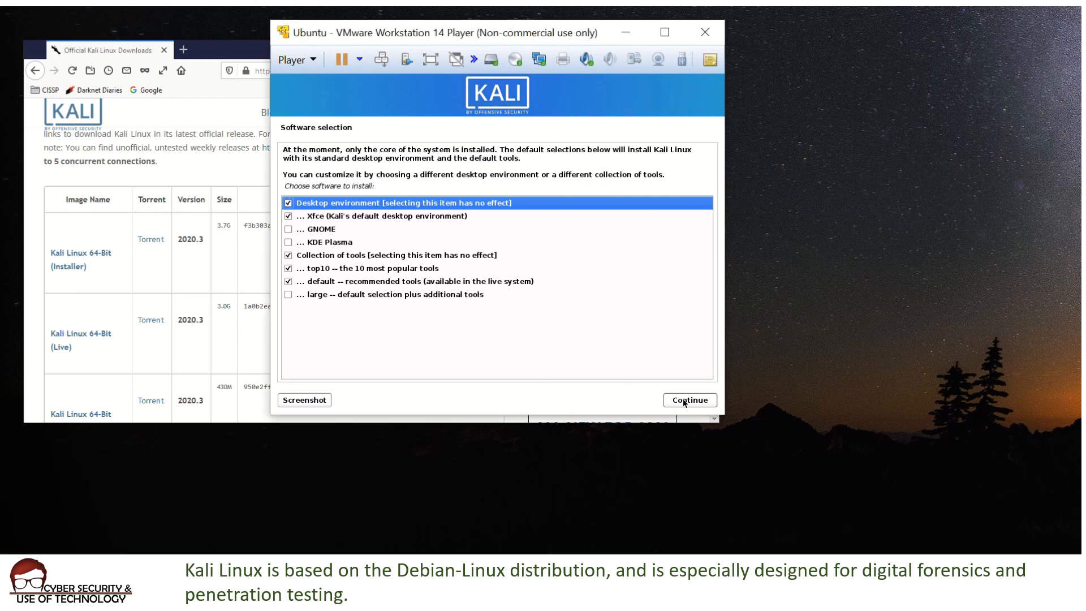
{"action": "left_click", "coordinate": [684, 402]}
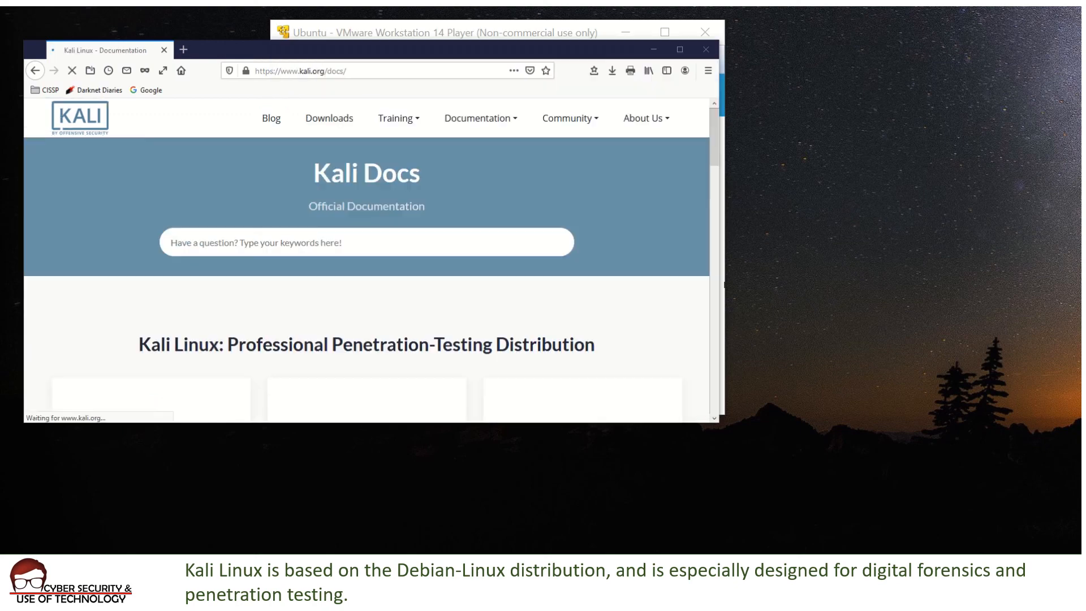
- Open the Kali Linux Documentation page from the Documentation menu and enlarge the browser window
{"action": "mouse_move", "coordinate": [397, 117]}
{"action": "scroll", "coordinate": [385, 206], "scroll_direction": "down", "scroll_amount": 1}
{"action": "scroll", "coordinate": [384, 206], "scroll_direction": "down", "scroll_amount": 3}
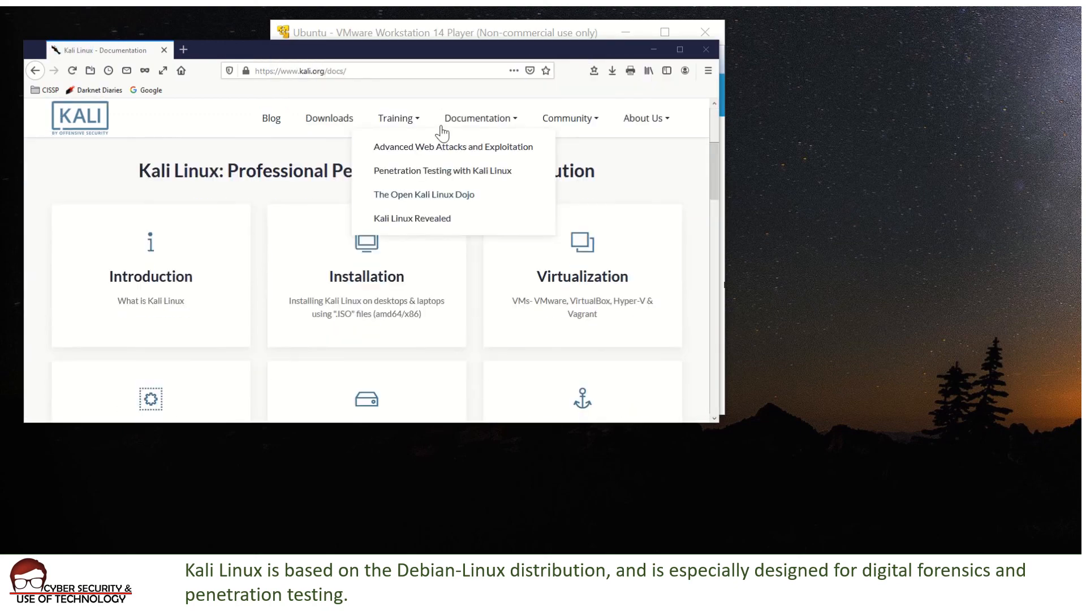
{"action": "mouse_move", "coordinate": [464, 118]}
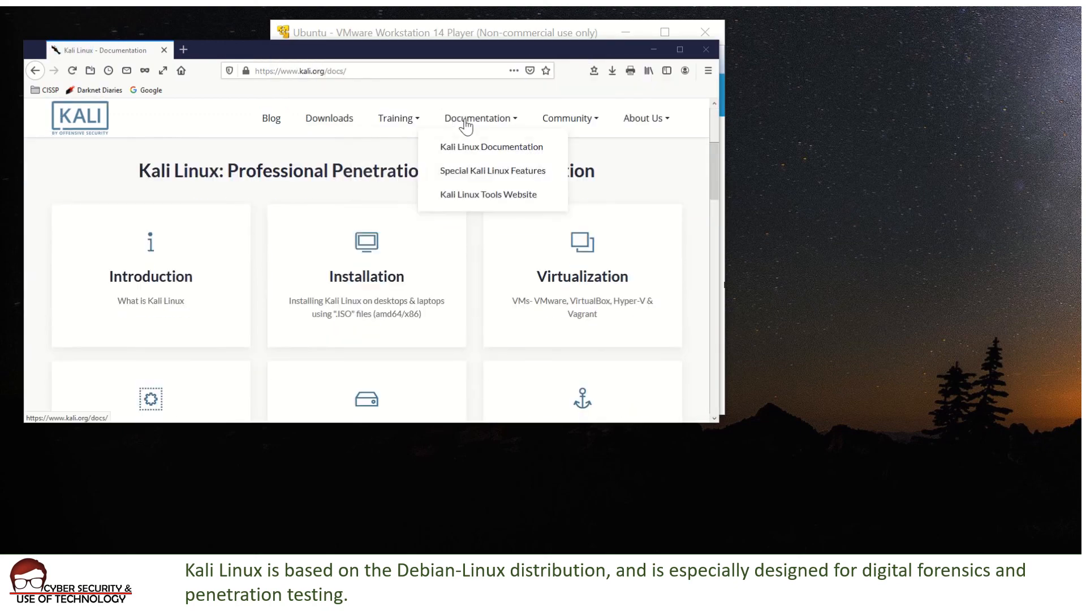
{"action": "left_click", "coordinate": [456, 151]}
{"action": "scroll", "coordinate": [377, 219], "scroll_direction": "down", "scroll_amount": 3}
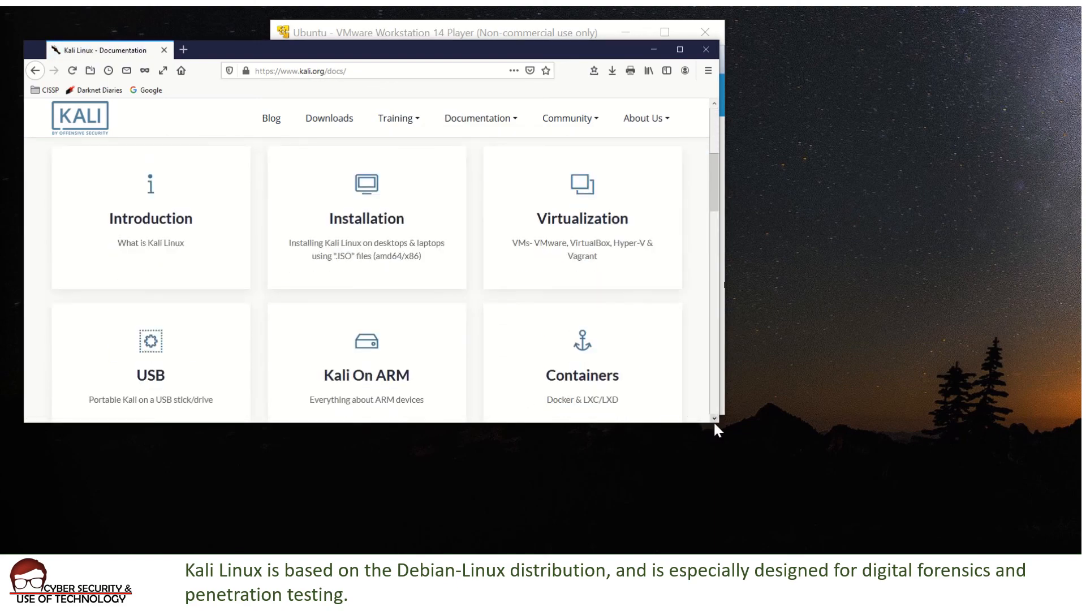
{"action": "left_click_drag", "start_coordinate": [714, 423], "coordinate": [689, 500]}
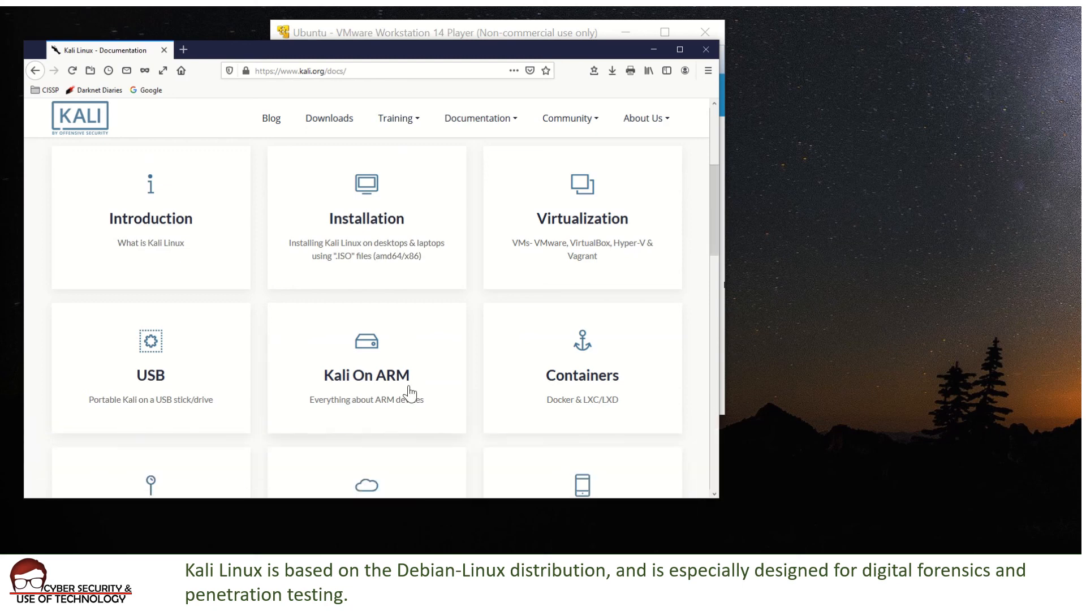
- Scroll through the documentation topic cards, then open the Advanced Web Attacks and Exploitation training page
{"action": "scroll", "coordinate": [209, 272], "scroll_direction": "down", "scroll_amount": 1}
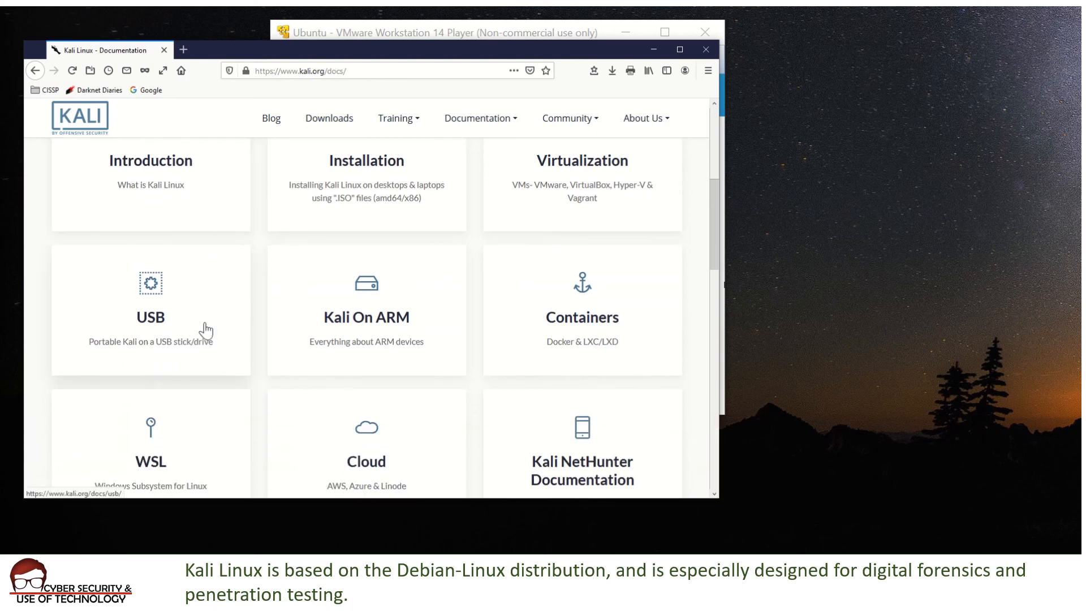
{"action": "scroll", "coordinate": [347, 335], "scroll_direction": "down", "scroll_amount": 1}
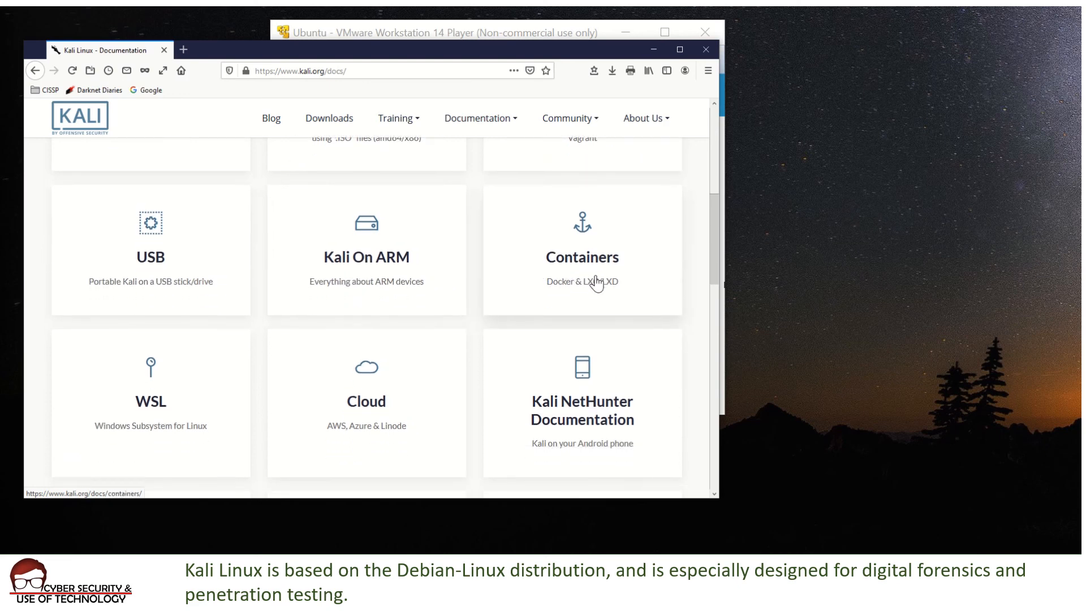
{"action": "scroll", "coordinate": [364, 315], "scroll_direction": "down", "scroll_amount": 2}
{"action": "scroll", "coordinate": [348, 368], "scroll_direction": "down", "scroll_amount": 3}
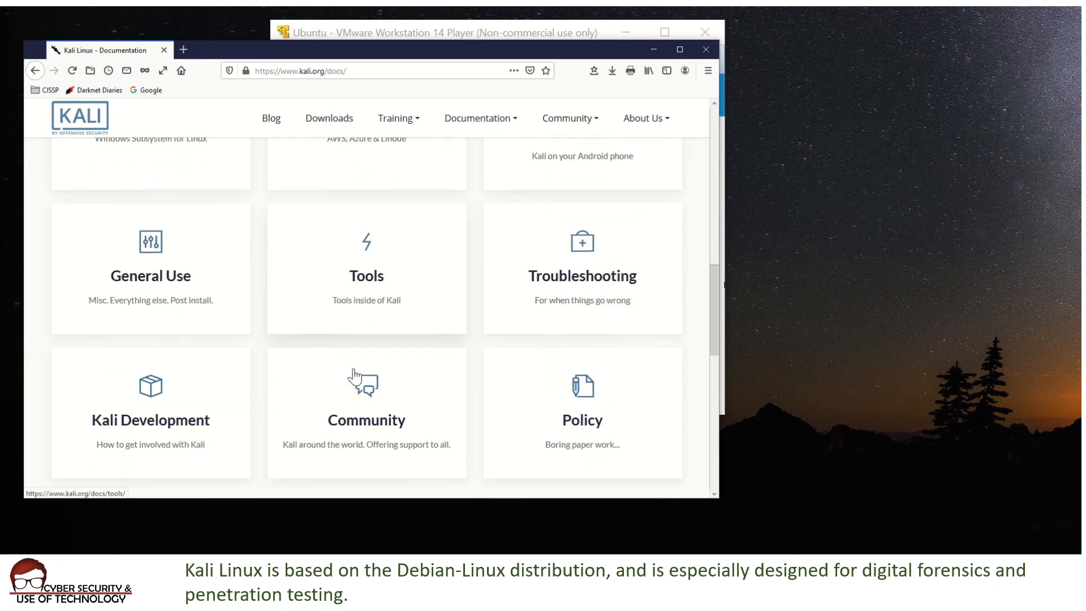
{"action": "scroll", "coordinate": [358, 368], "scroll_direction": "down", "scroll_amount": 2}
{"action": "scroll", "coordinate": [353, 367], "scroll_direction": "down", "scroll_amount": 3}
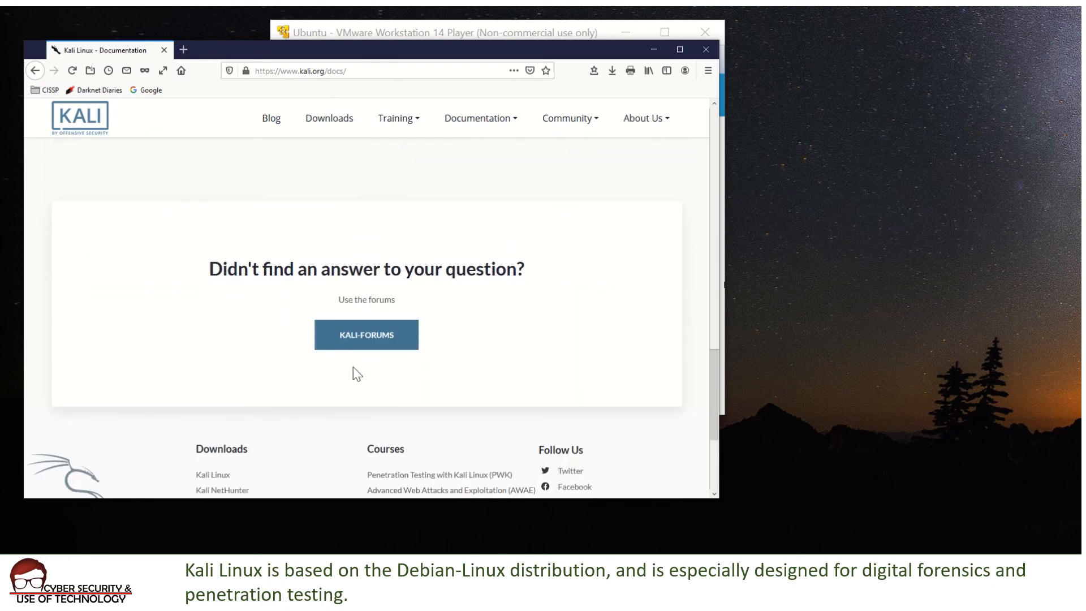
{"action": "scroll", "coordinate": [352, 346], "scroll_direction": "up", "scroll_amount": 5}
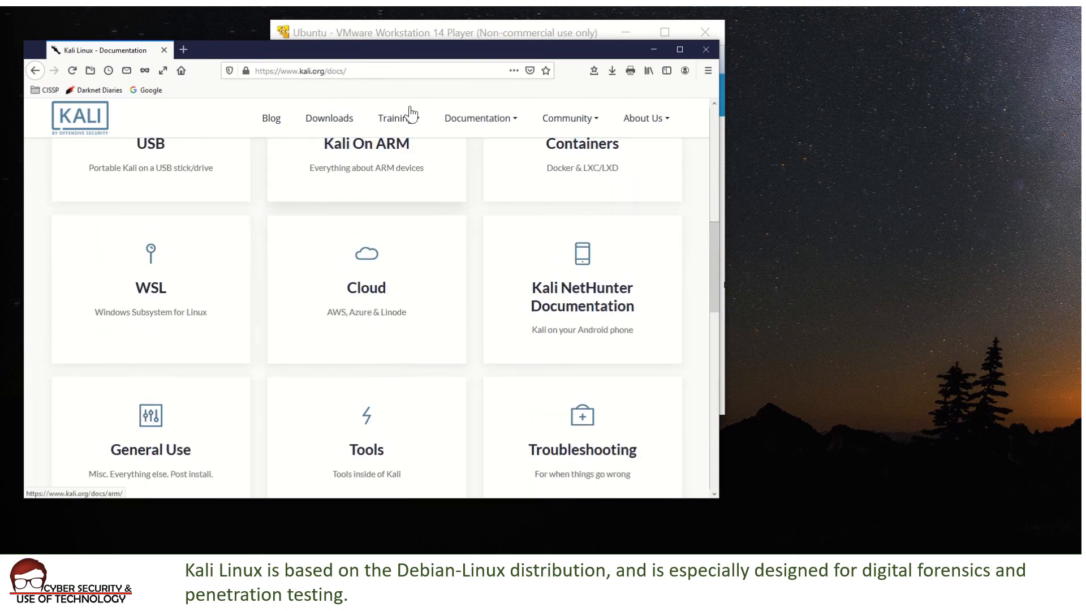
{"action": "mouse_move", "coordinate": [411, 122]}
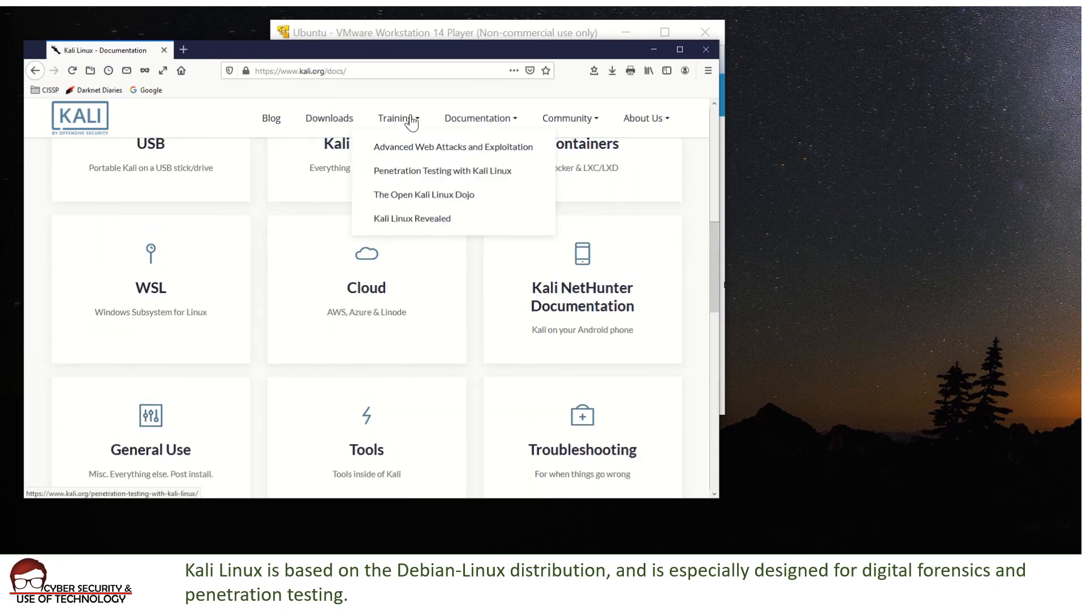
{"action": "left_click", "coordinate": [417, 156]}
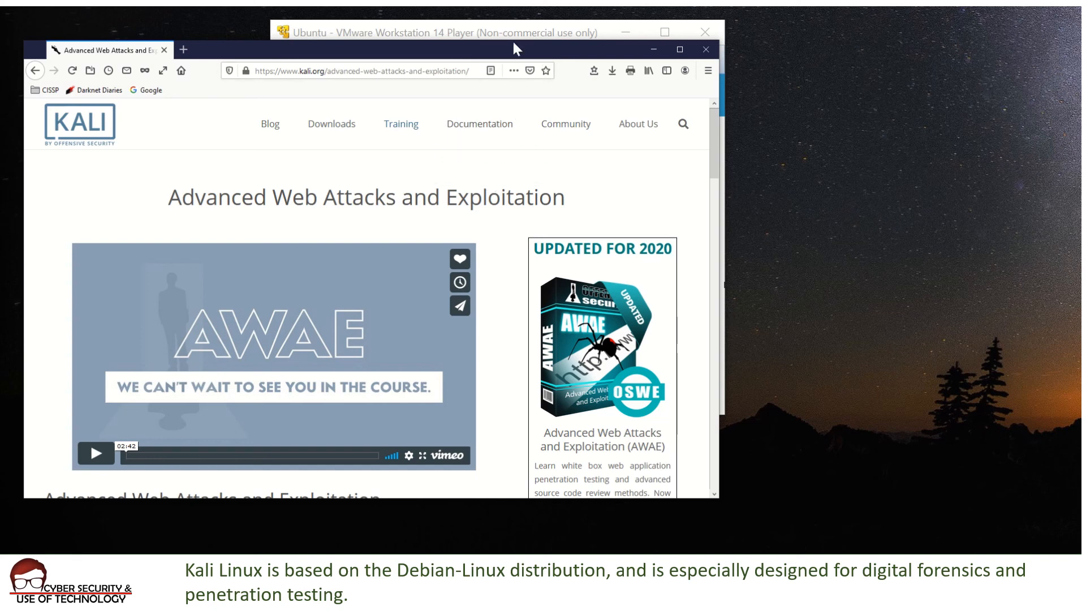
- Move the VMware Player window to the right, behind the Firefox window
{"action": "left_click", "coordinate": [490, 31]}
{"action": "left_click_drag", "start_coordinate": [491, 30], "coordinate": [726, 51]}
{"action": "left_click", "coordinate": [387, 195]}
- Scroll through the AWAE course page with its video and 2020 course offer
{"action": "scroll", "coordinate": [408, 189], "scroll_direction": "down", "scroll_amount": 8}
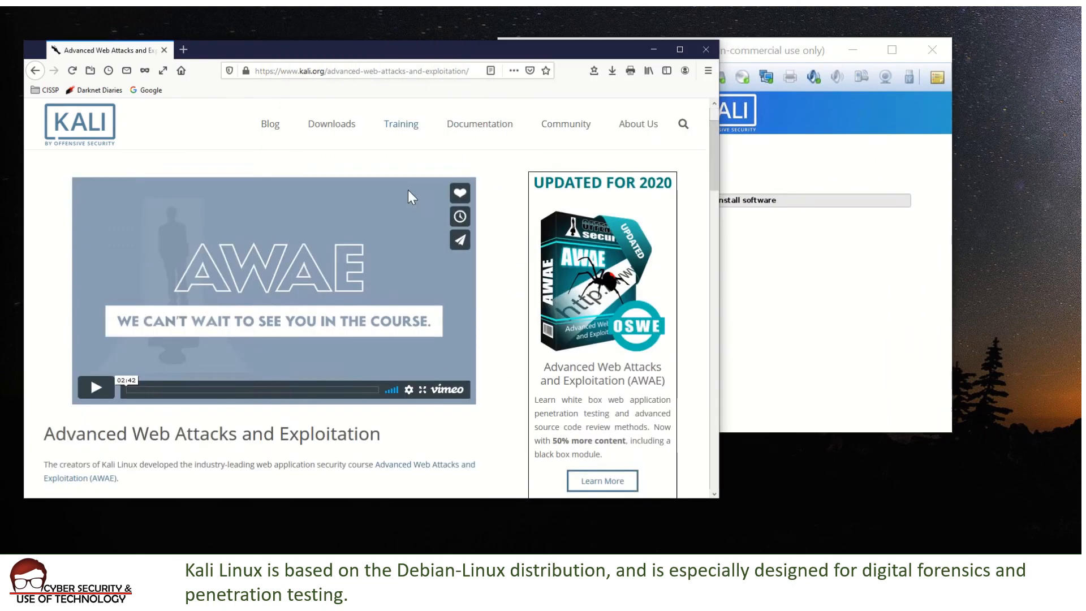
{"action": "scroll", "coordinate": [409, 190], "scroll_direction": "down", "scroll_amount": 6}
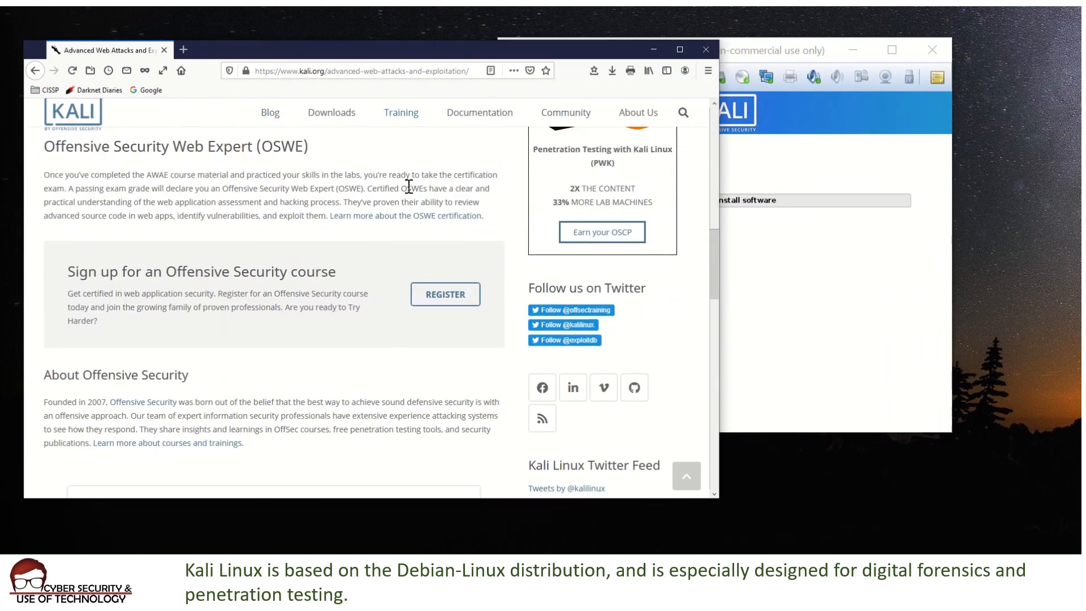
{"action": "scroll", "coordinate": [306, 233], "scroll_direction": "up", "scroll_amount": 12}
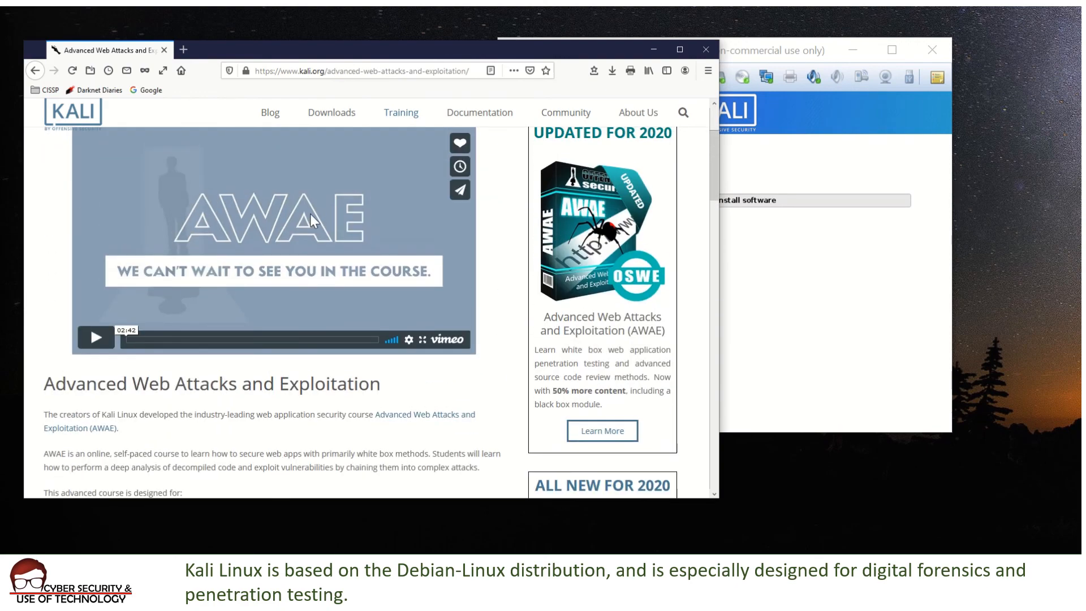
{"action": "scroll", "coordinate": [310, 214], "scroll_direction": "up", "scroll_amount": 3}
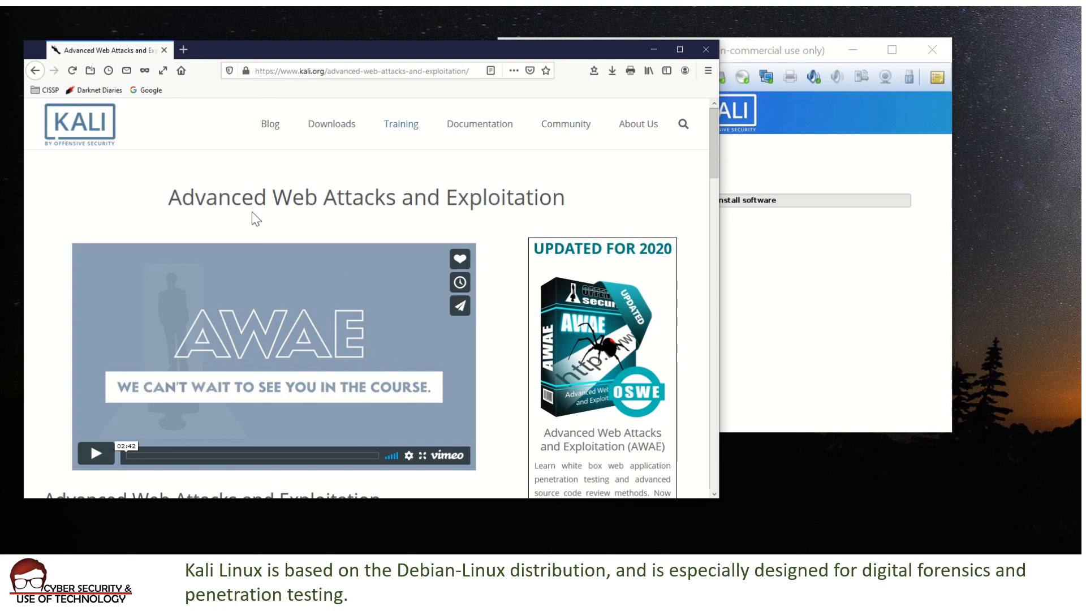
{"action": "scroll", "coordinate": [509, 234], "scroll_direction": "down", "scroll_amount": 3}
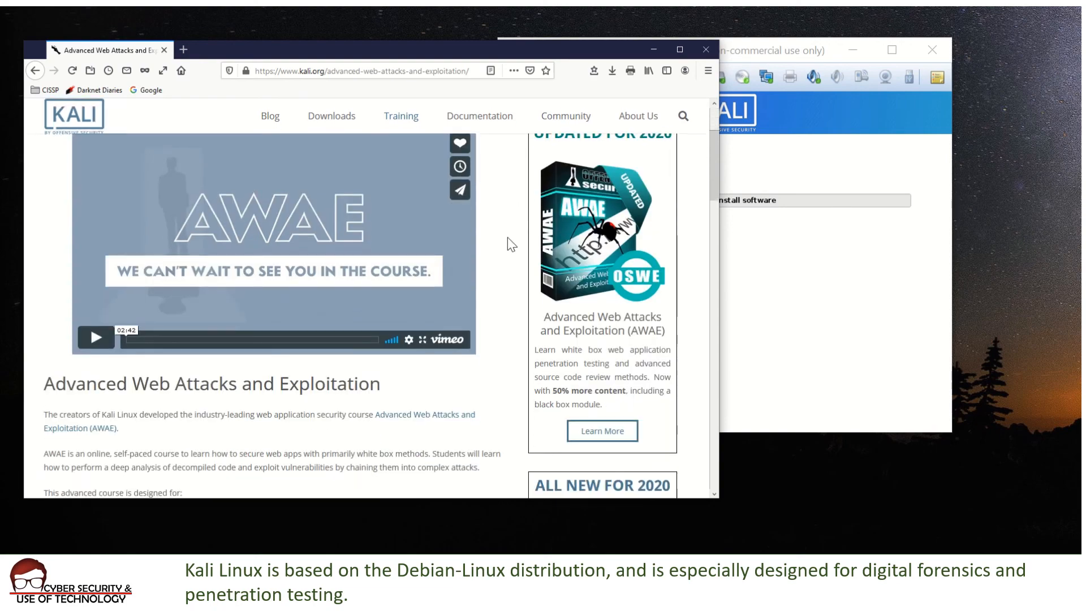
{"action": "scroll", "coordinate": [505, 254], "scroll_direction": "down", "scroll_amount": 5}
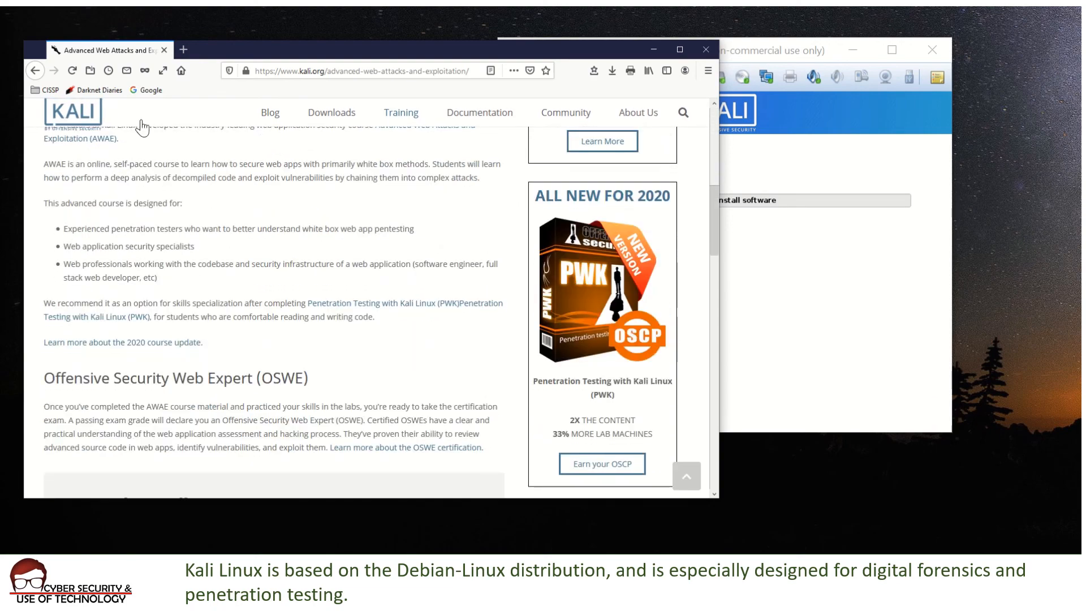
{"action": "scroll", "coordinate": [103, 136], "scroll_direction": "up", "scroll_amount": 8}
- Return to the kali.org home page and scroll down through its news posts
{"action": "left_click", "coordinate": [75, 121]}
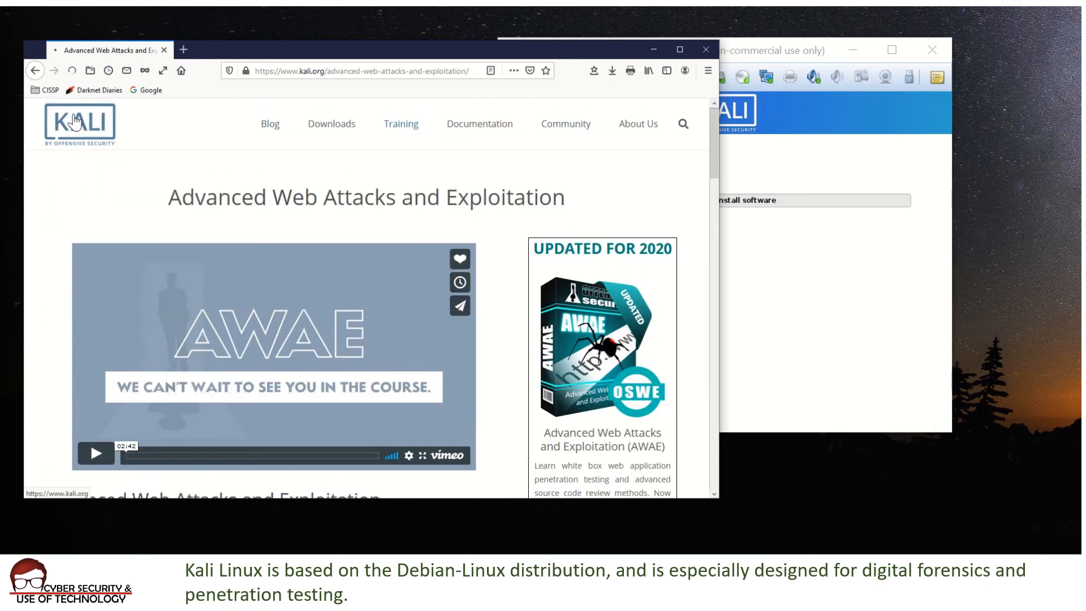
{"action": "mouse_move", "coordinate": [637, 127]}
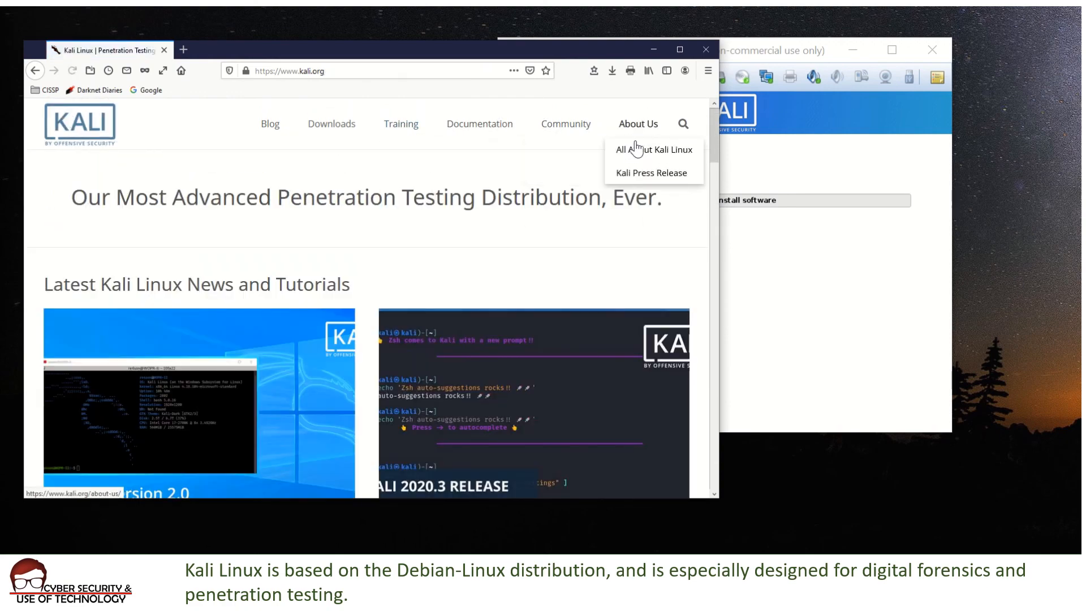
{"action": "scroll", "coordinate": [493, 243], "scroll_direction": "down", "scroll_amount": 2}
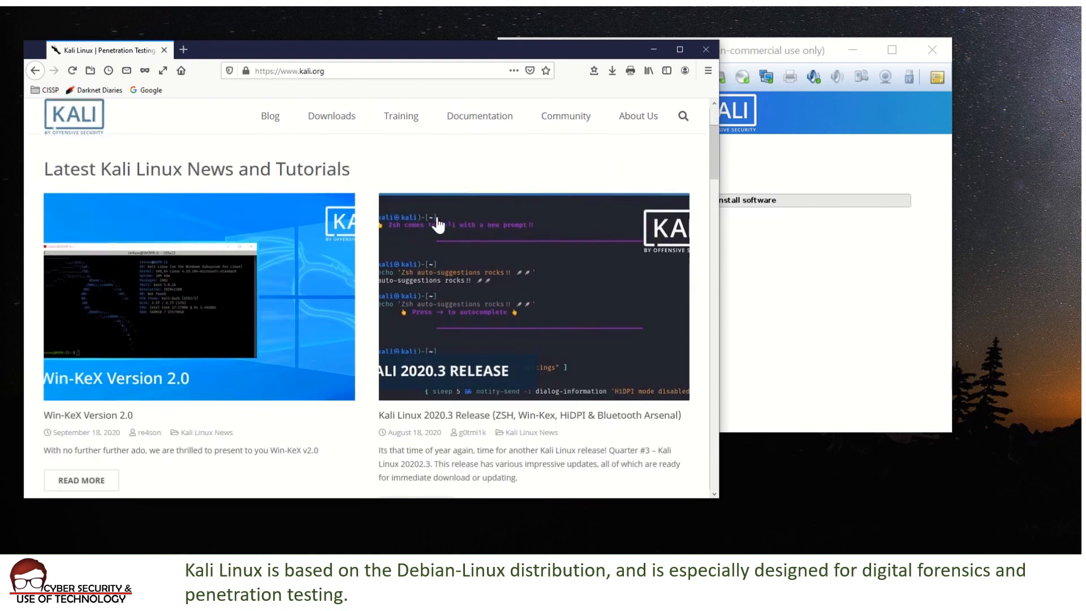
{"action": "scroll", "coordinate": [439, 224], "scroll_direction": "down", "scroll_amount": 4}
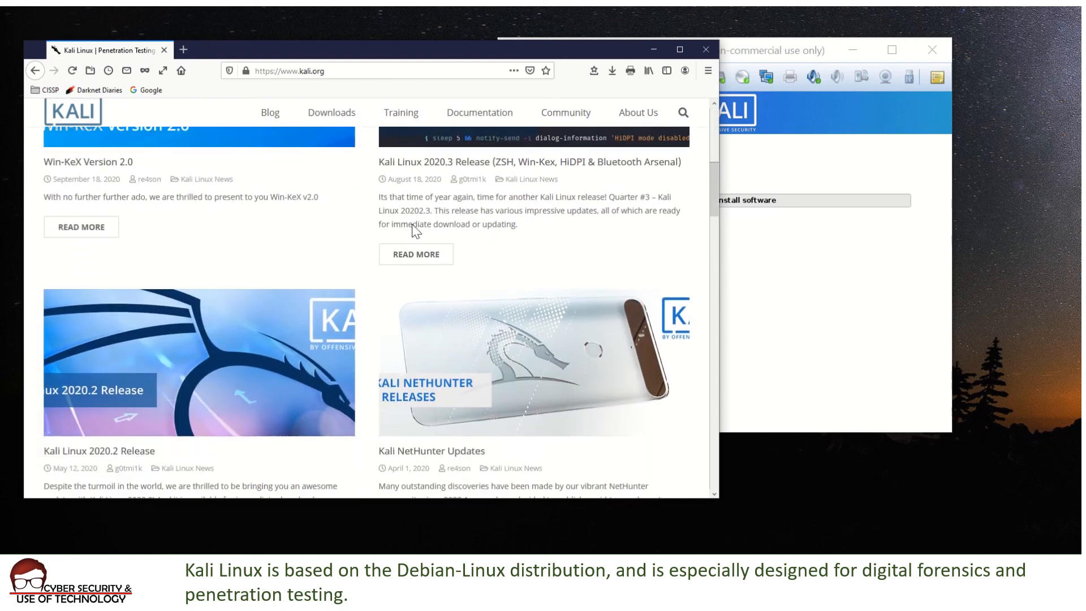
{"action": "scroll", "coordinate": [412, 226], "scroll_direction": "down", "scroll_amount": 1}
- Check the installer's progress in VMware, then return to Firefox and select the kali.org address
{"action": "left_click", "coordinate": [743, 247]}
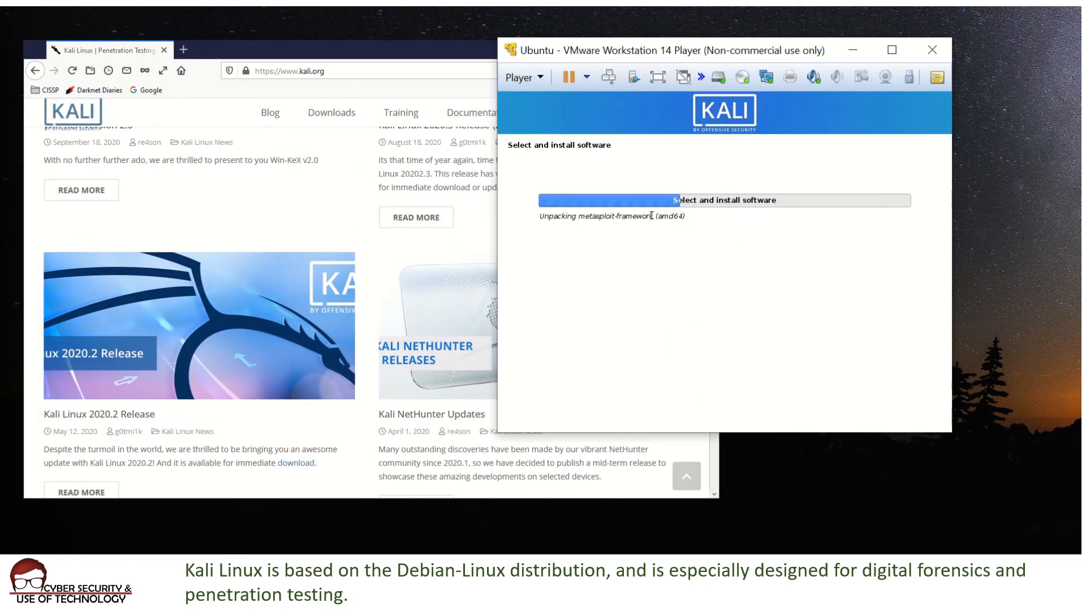
{"action": "left_click", "coordinate": [373, 189]}
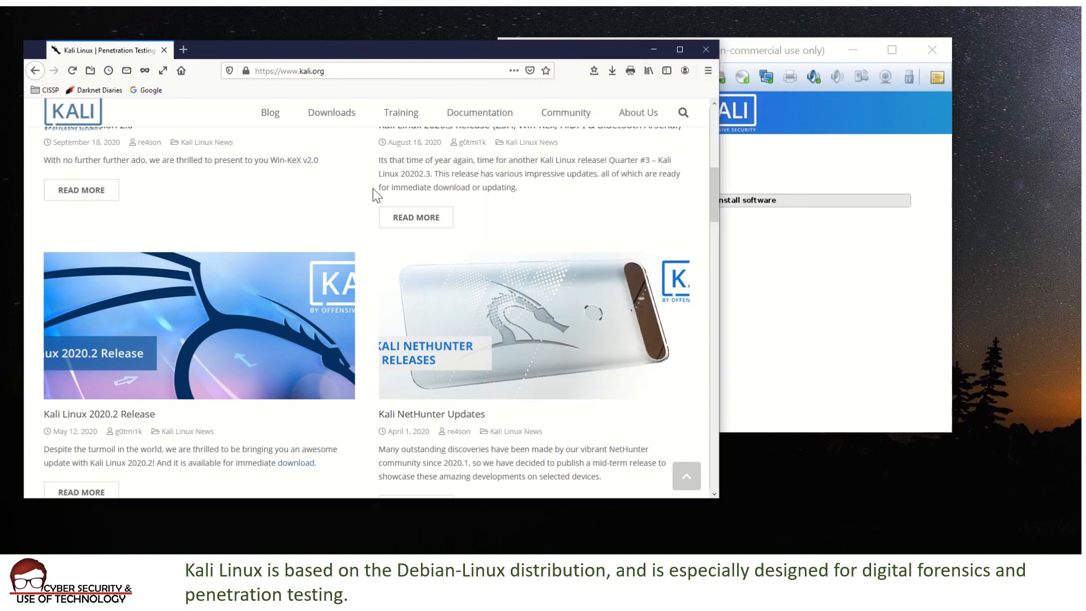
{"action": "scroll", "coordinate": [385, 240], "scroll_direction": "down", "scroll_amount": 7}
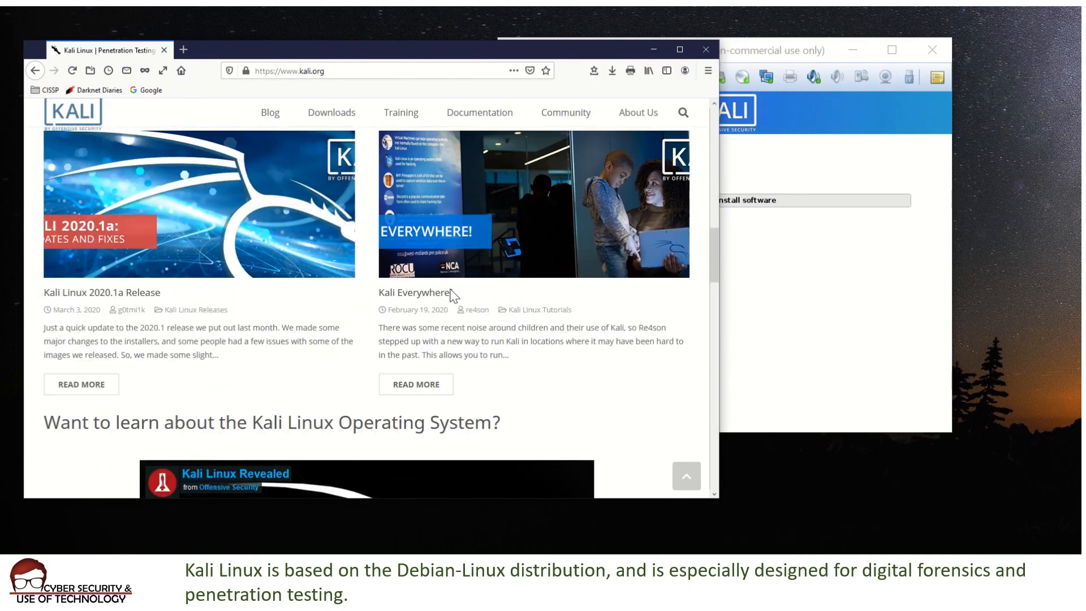
{"action": "scroll", "coordinate": [453, 295], "scroll_direction": "down", "scroll_amount": 6}
{"action": "scroll", "coordinate": [441, 297], "scroll_direction": "up", "scroll_amount": 6}
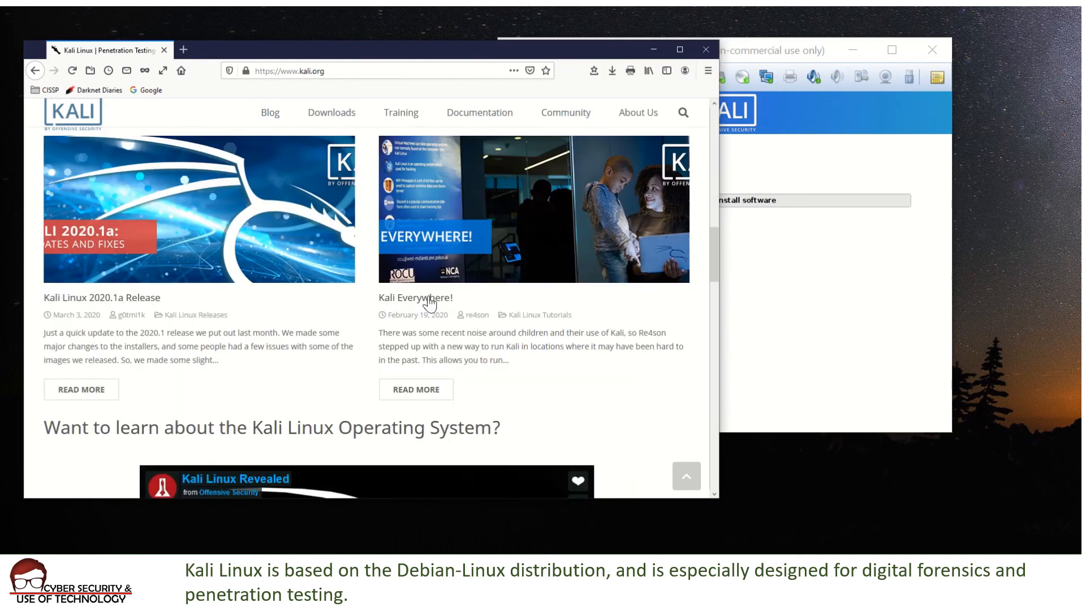
{"action": "scroll", "coordinate": [430, 302], "scroll_direction": "up", "scroll_amount": 5}
{"action": "left_click", "coordinate": [335, 70]}
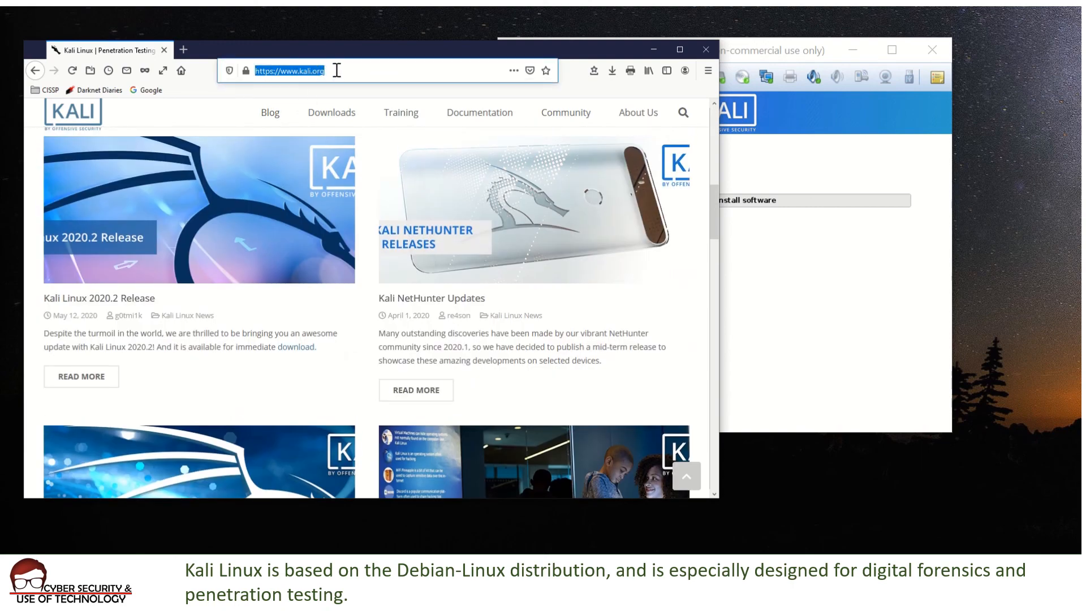
{"action": "mouse_move", "coordinate": [317, 119]}
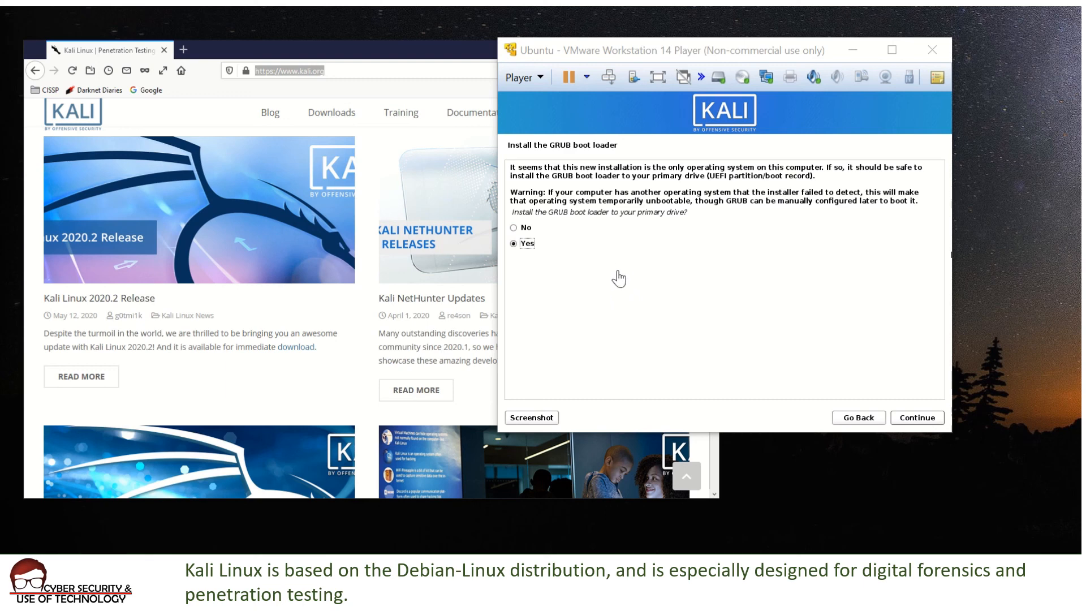
- Install the GRUB boot loader onto /dev/sda
{"action": "left_click", "coordinate": [914, 421]}
{"action": "left_click", "coordinate": [913, 421]}
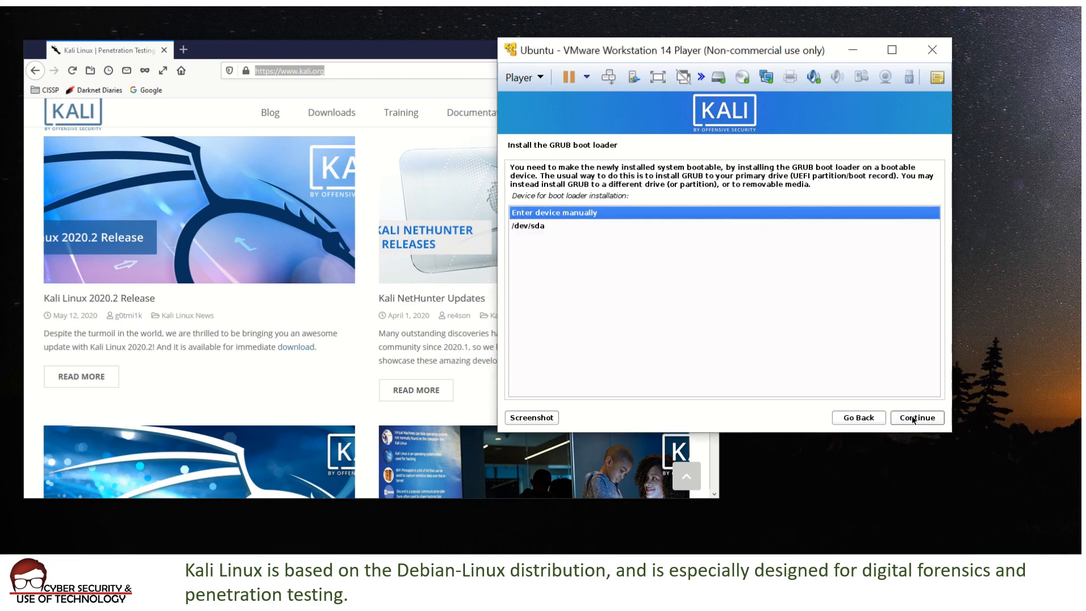
{"action": "left_click", "coordinate": [515, 225]}
{"action": "left_click", "coordinate": [929, 420]}
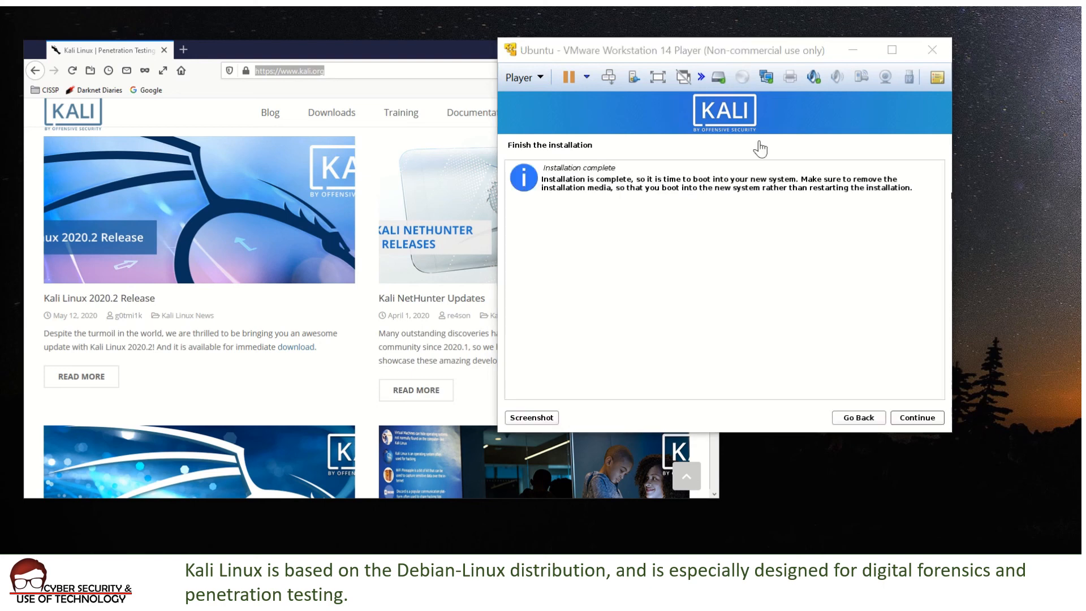
- Confirm the Installation complete message so the VM restarts into Kali
{"action": "left_click", "coordinate": [847, 291]}
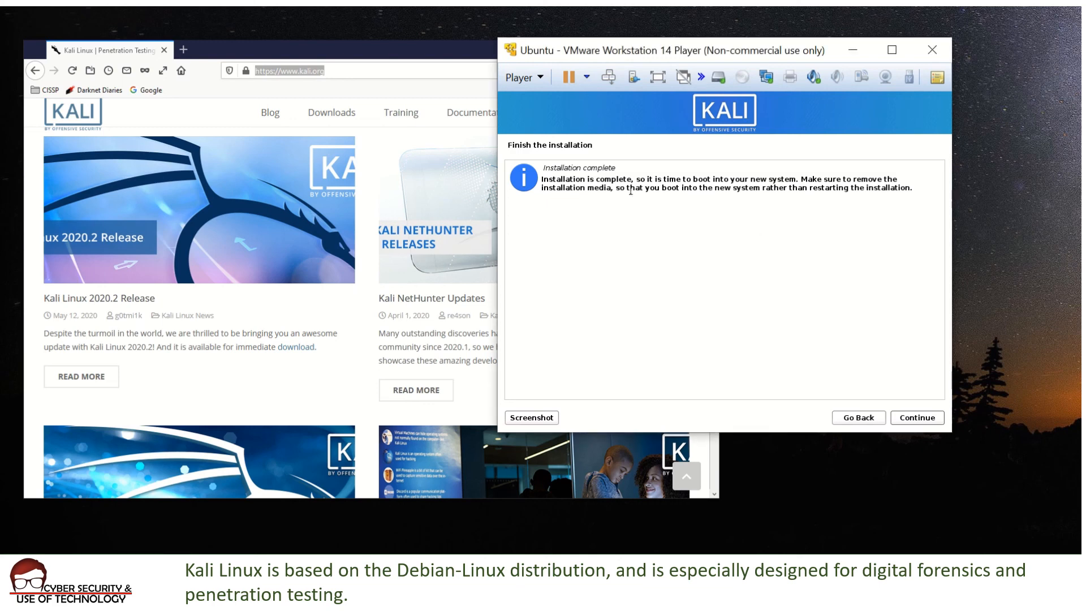
{"action": "left_click_drag", "start_coordinate": [632, 180], "coordinate": [779, 197]}
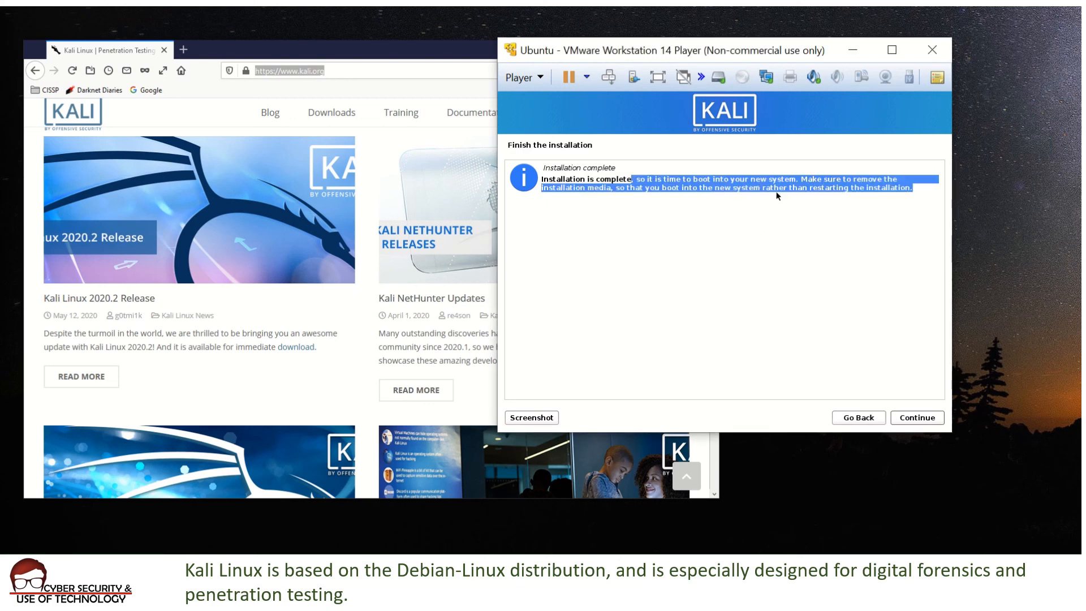
{"action": "left_click", "coordinate": [927, 417]}
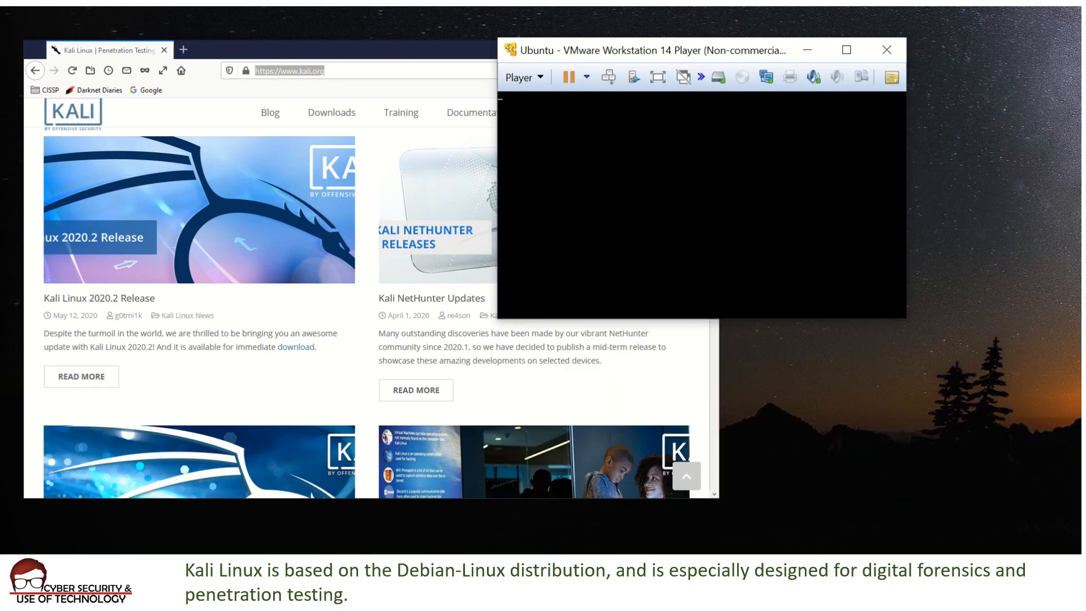
- Move the VMware Player window to the top-left and enlarge it while Kali boots
{"action": "left_click_drag", "start_coordinate": [721, 49], "coordinate": [346, 31]}
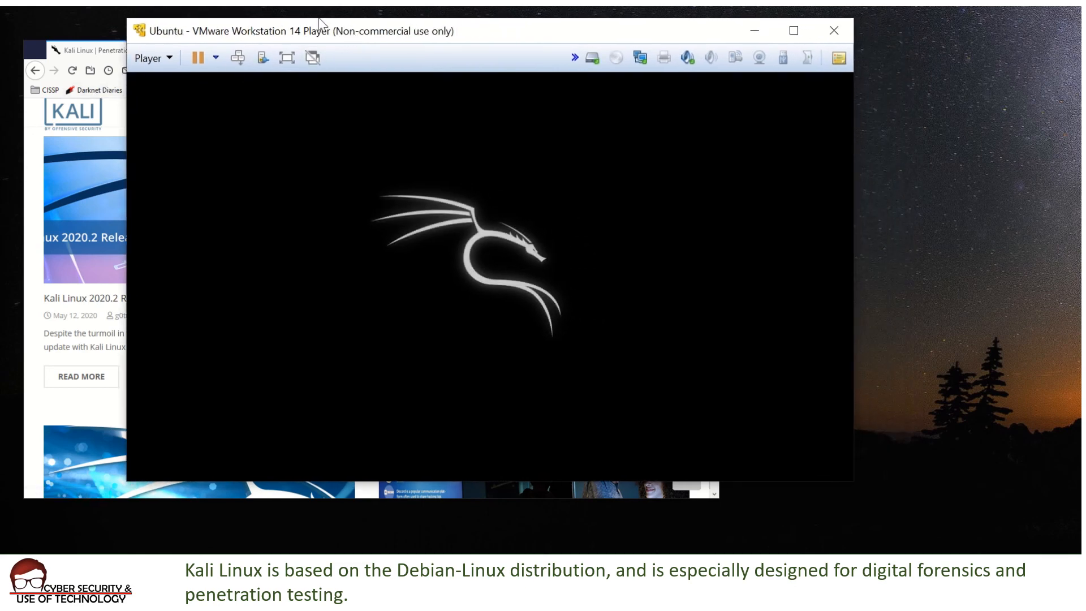
{"action": "left_click_drag", "start_coordinate": [318, 18], "coordinate": [201, 11]}
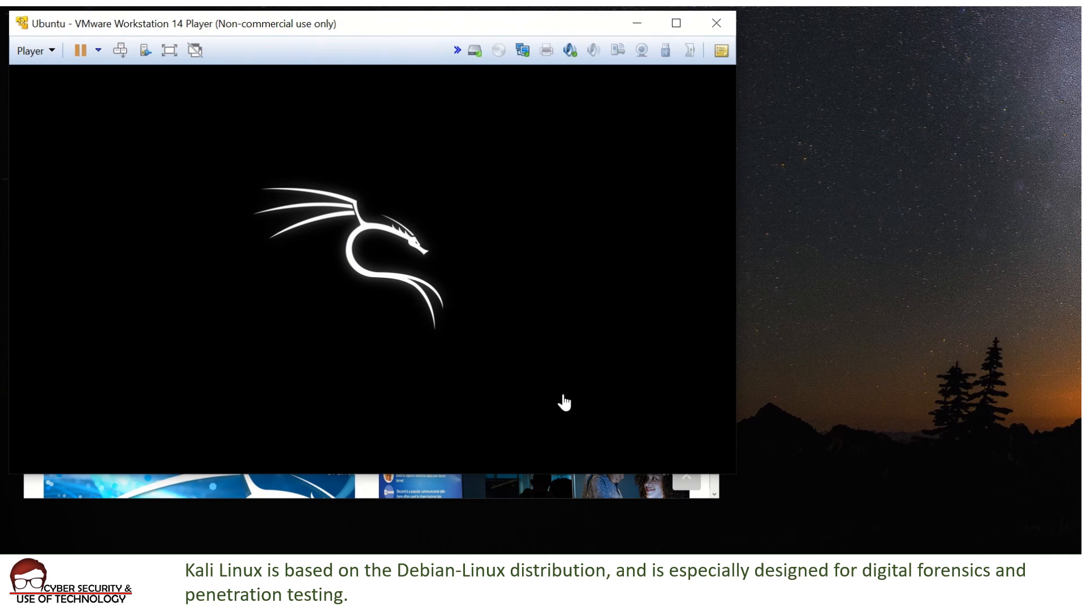
{"action": "left_click_drag", "start_coordinate": [735, 474], "coordinate": [1066, 546]}
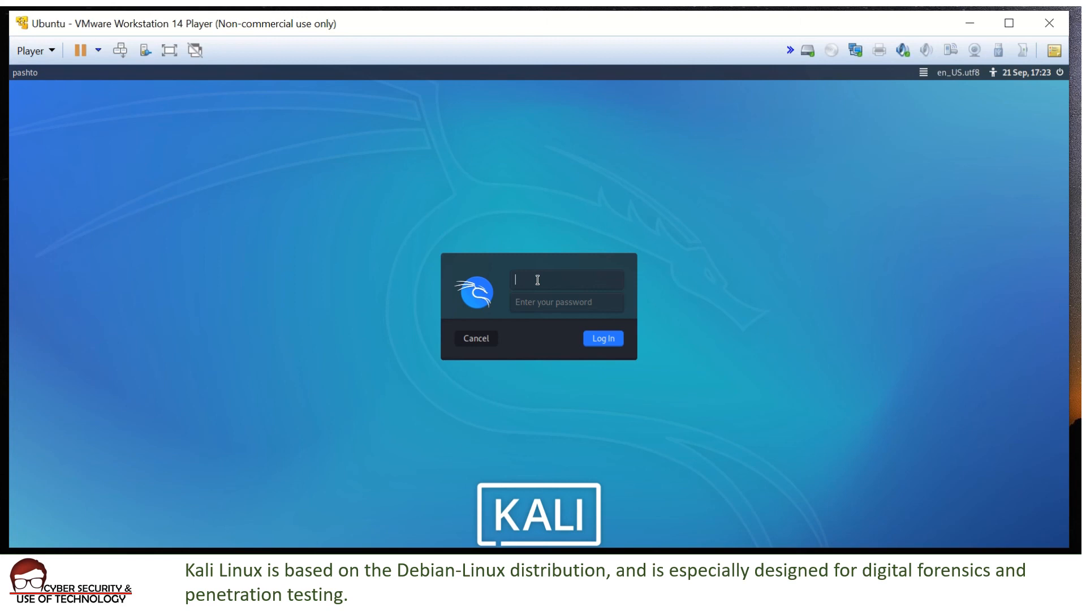
- Enter the new account's username and password in the Kali login dialog and sign in
{"action": "type", "text": "pashtotest"}
{"action": "key", "text": "Tab"}
{"action": "type", "text": "123••••••••"}
{"action": "key", "text": "Return"}
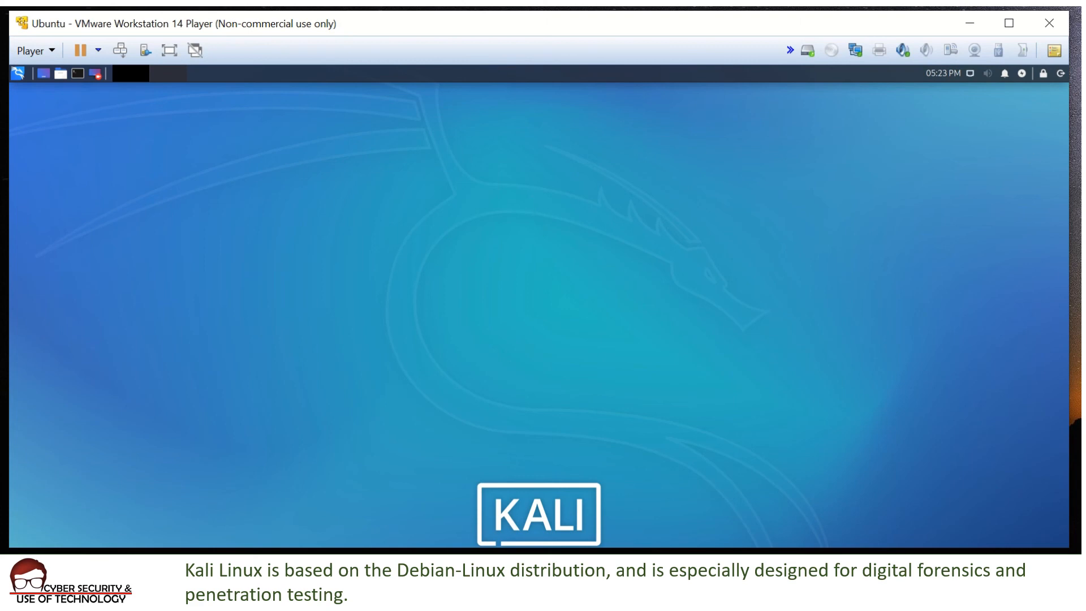
- Launch Terminal Emulator from the Kali applications menu and drag it to the desktop centre
{"action": "left_click", "coordinate": [19, 78]}
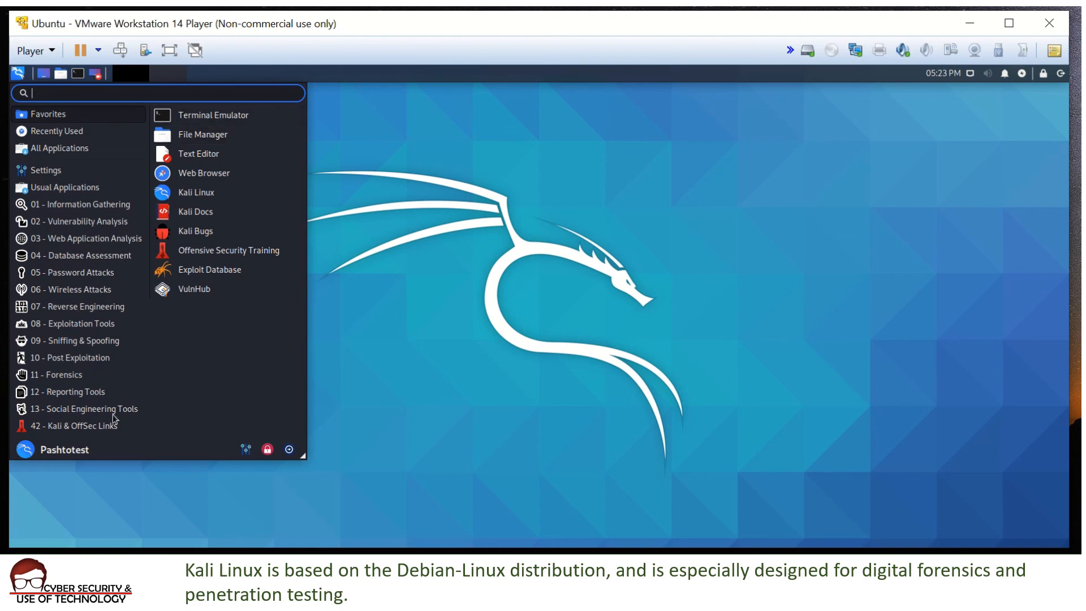
{"action": "left_click", "coordinate": [196, 116]}
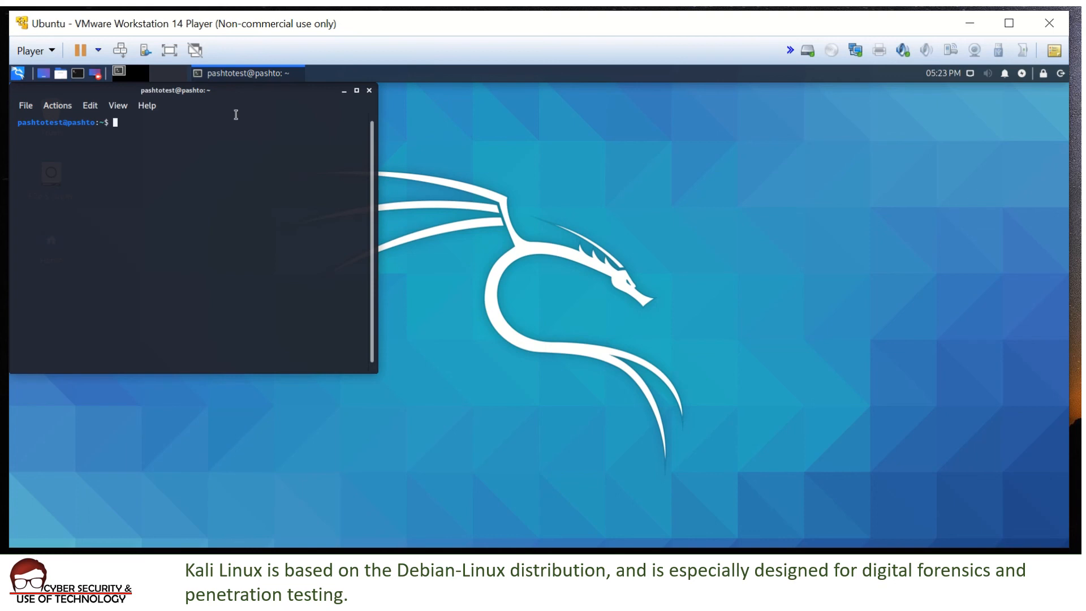
{"action": "left_click_drag", "start_coordinate": [170, 90], "coordinate": [356, 131]}
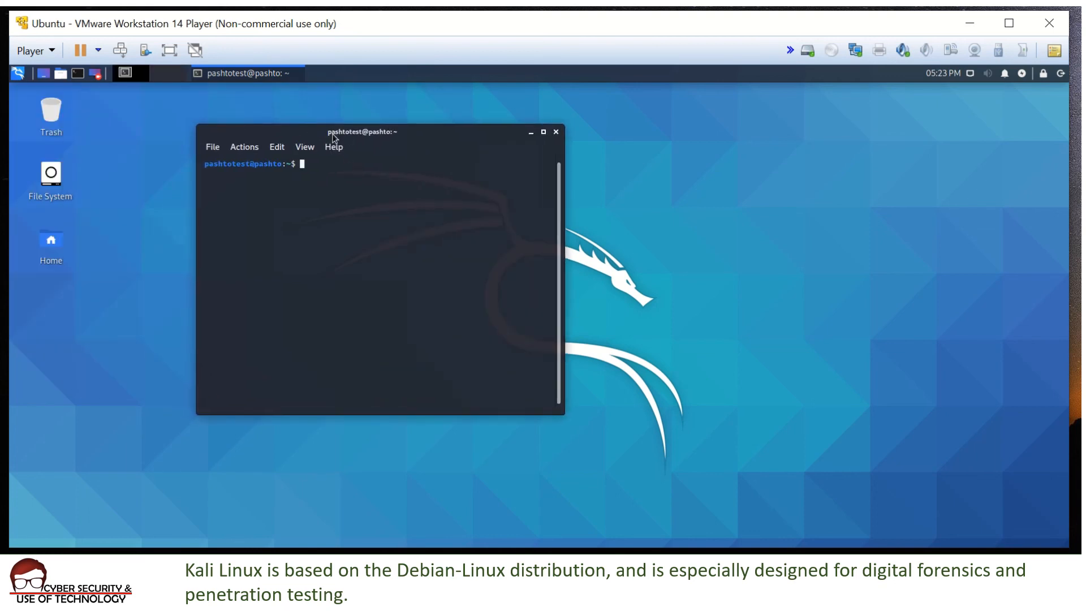
{"action": "left_click", "coordinate": [23, 79]}
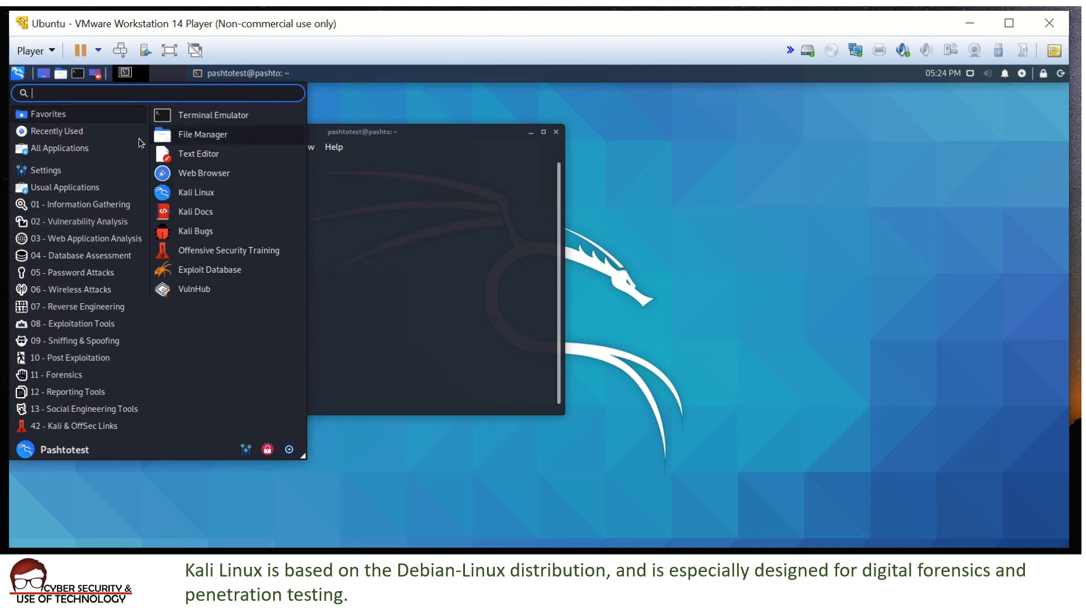
{"action": "left_click", "coordinate": [365, 190]}
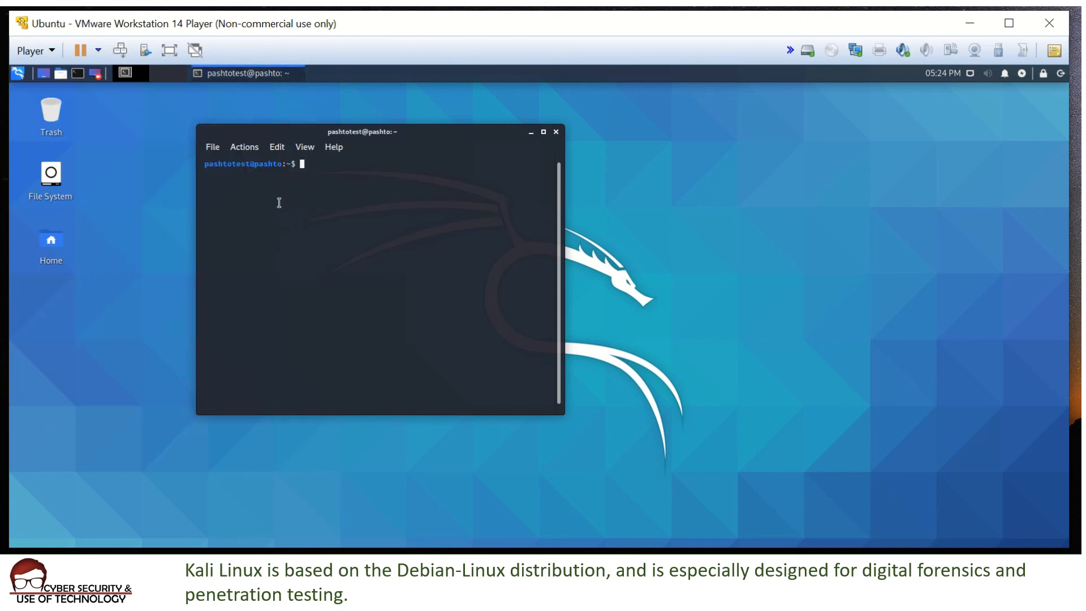